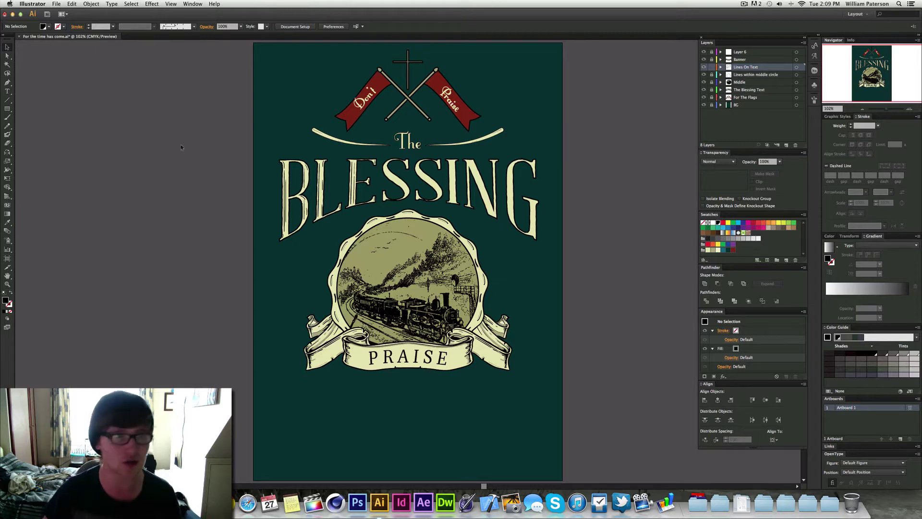
# Create a new document, Untitled-1, with a 500 × 500 pt artboard.
pyautogui.click(56, 4)
pyautogui.click(67, 13)
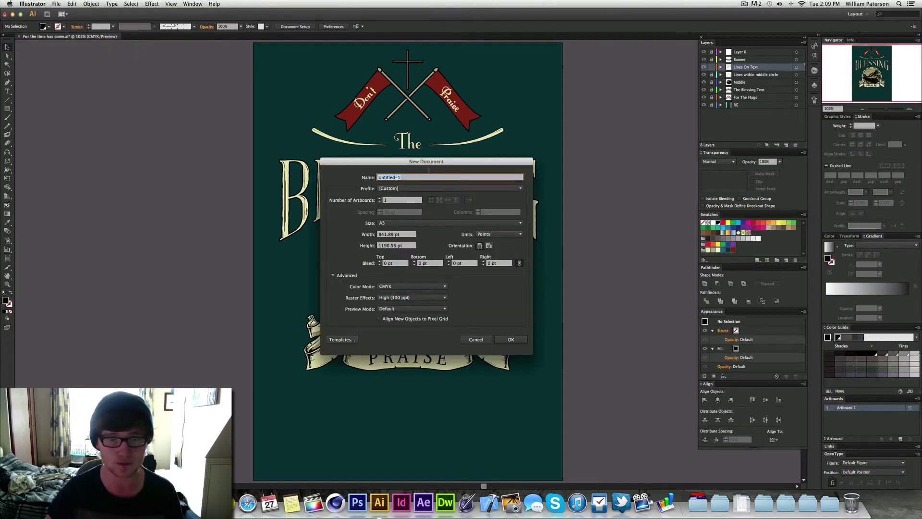
pyautogui.click(409, 222)
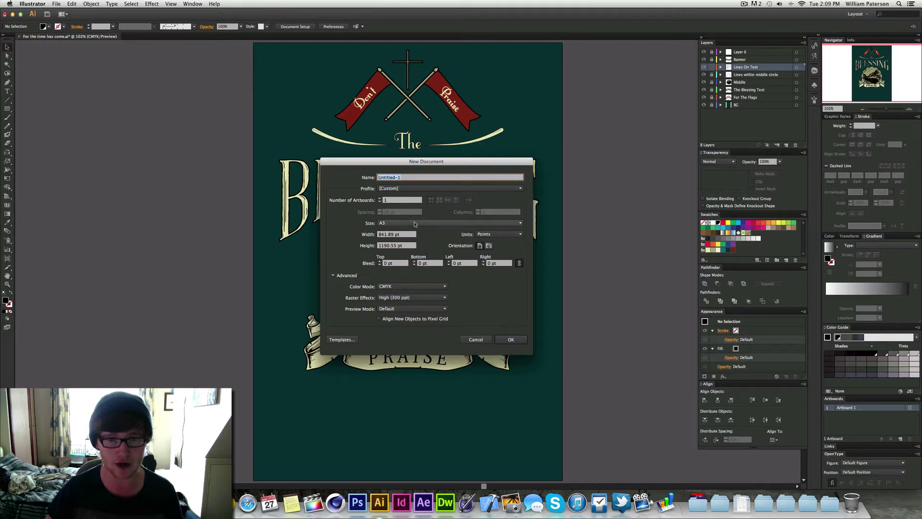
pyautogui.click(398, 245)
pyautogui.press('Tab')
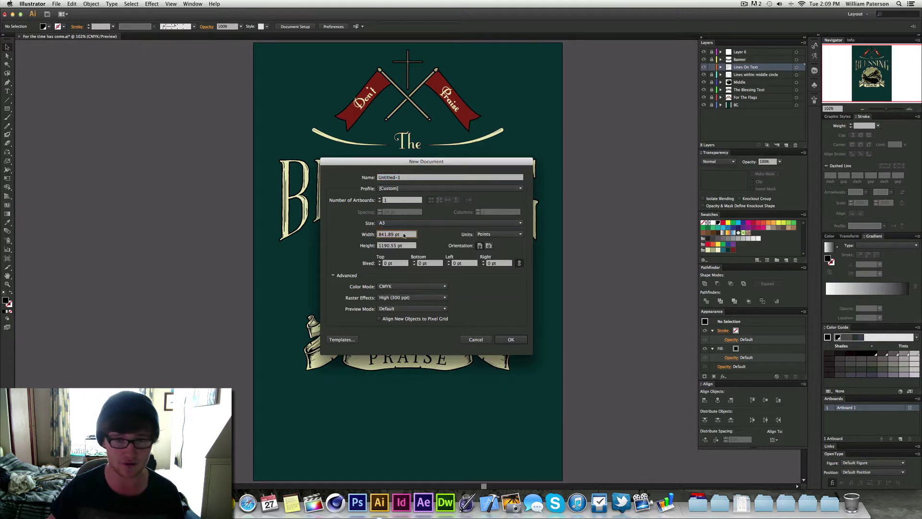
pyautogui.write('500')
pyautogui.press('Tab')
pyautogui.write('500')
pyautogui.press('Tab')
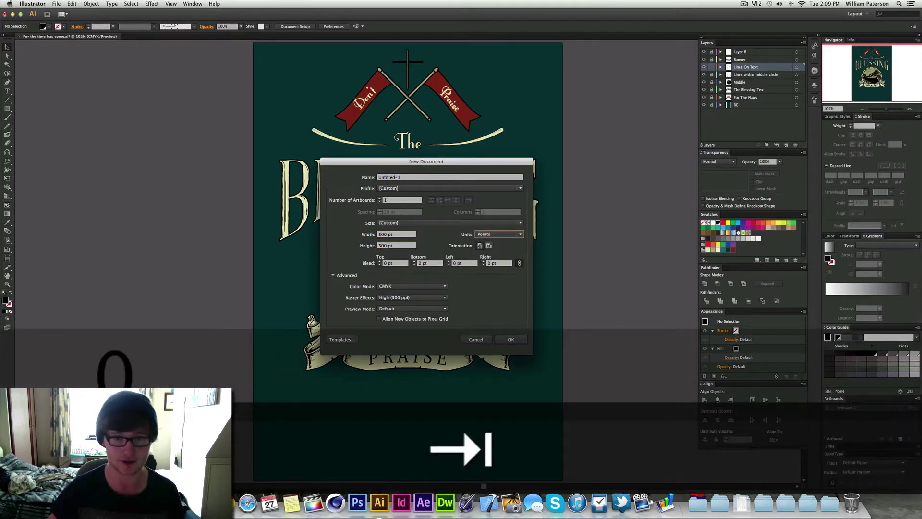
pyautogui.click(511, 339)
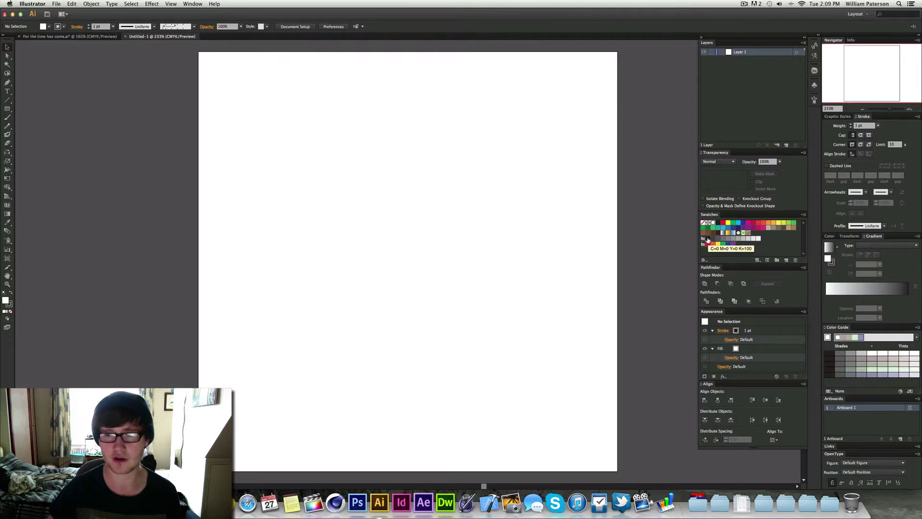
# Swap to a black fill and set the stroke to None.
pyautogui.hotkey('shift', 'x')
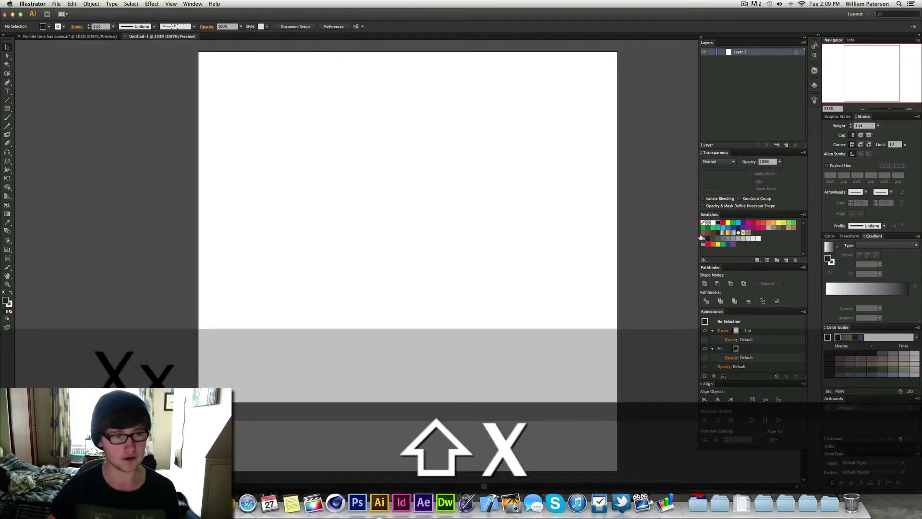
pyautogui.press('x')
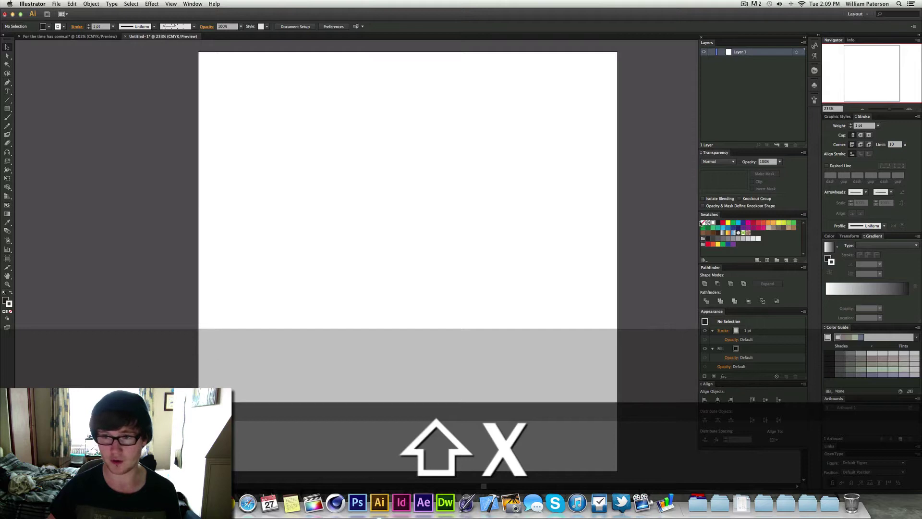
pyautogui.click(703, 223)
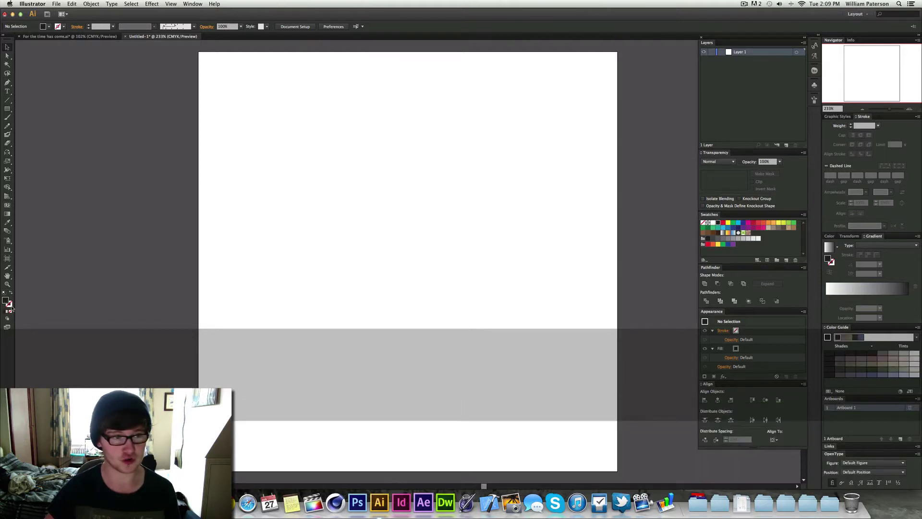
pyautogui.press('x')
pyautogui.press('x')
pyautogui.press('x')
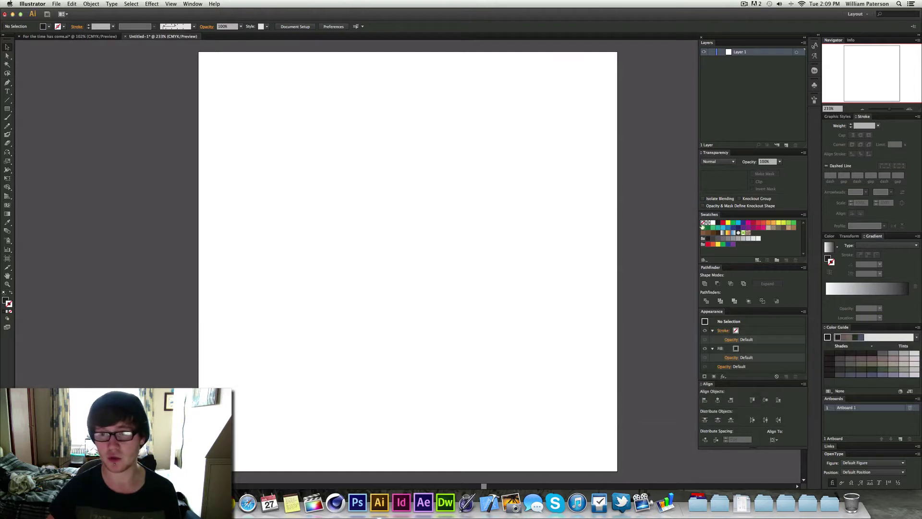
pyautogui.press('x')
# Draw a test rectangle from the artboard's top-left with the Rectangle tool, then undo it.
pyautogui.press('m')
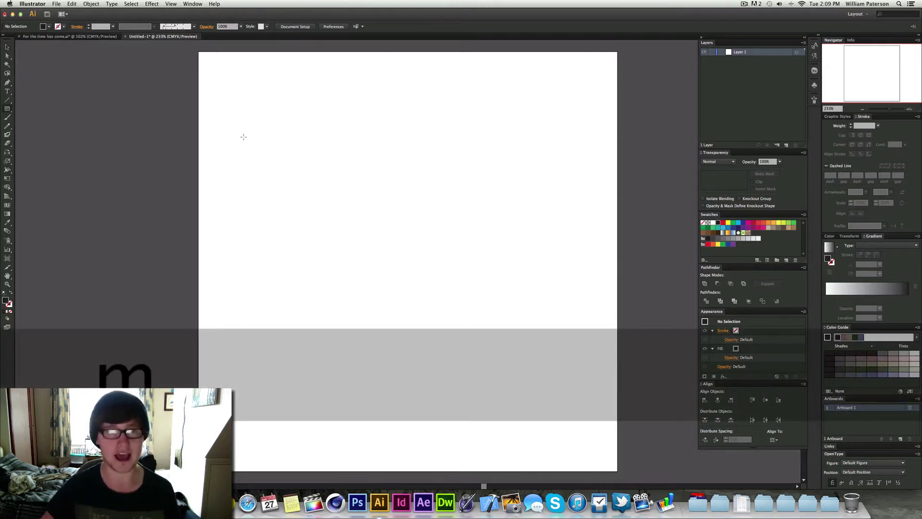
pyautogui.moveTo(198, 52); pyautogui.dragTo(617, 471)
pyautogui.hotkey('ctrl', 'z')
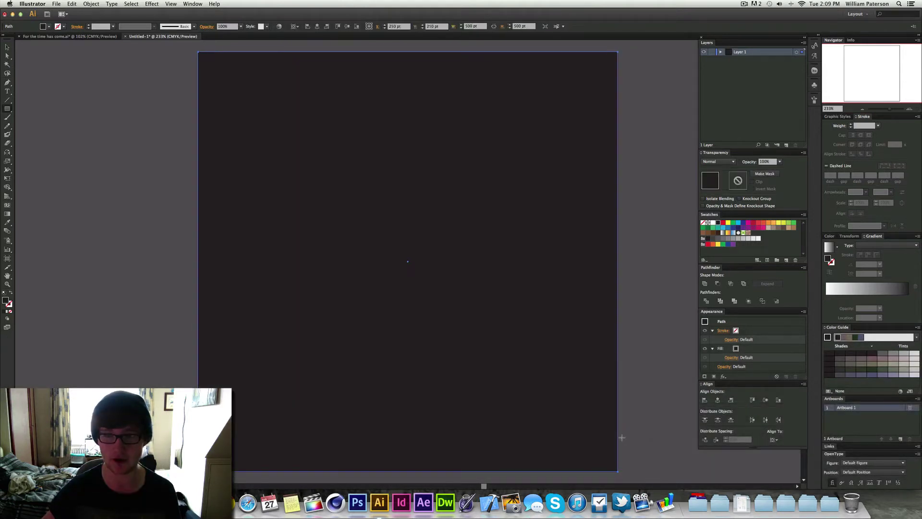
# Make the Black swatch global with values C50 M50 Y50 K100, previewing the deeper background.
pyautogui.doubleClick(718, 224)
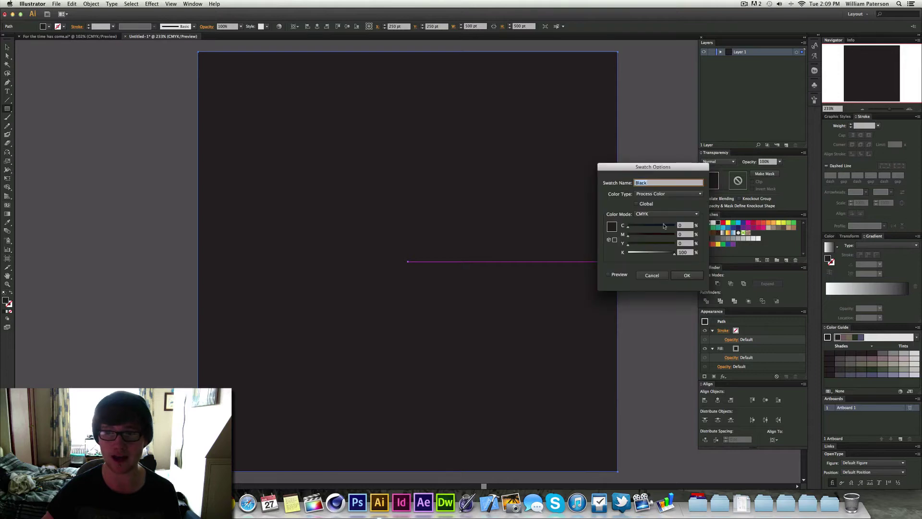
pyautogui.click(636, 203)
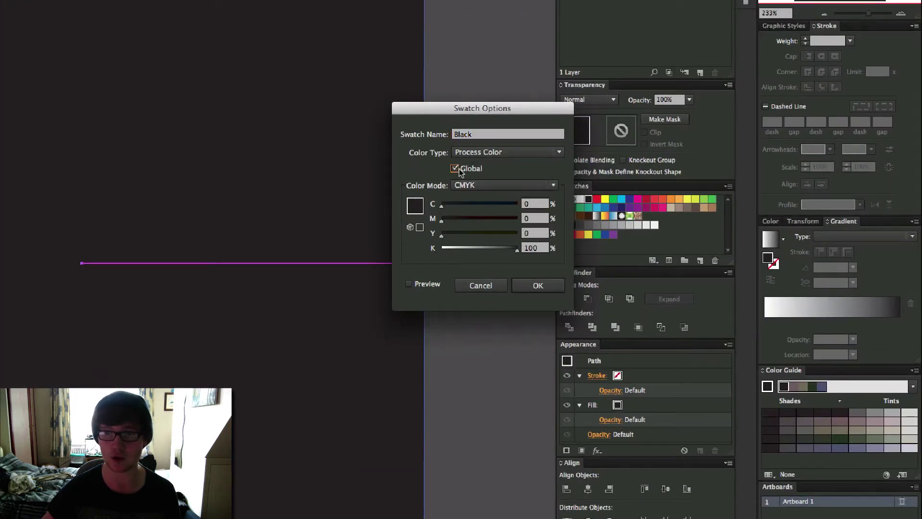
pyautogui.click(534, 203)
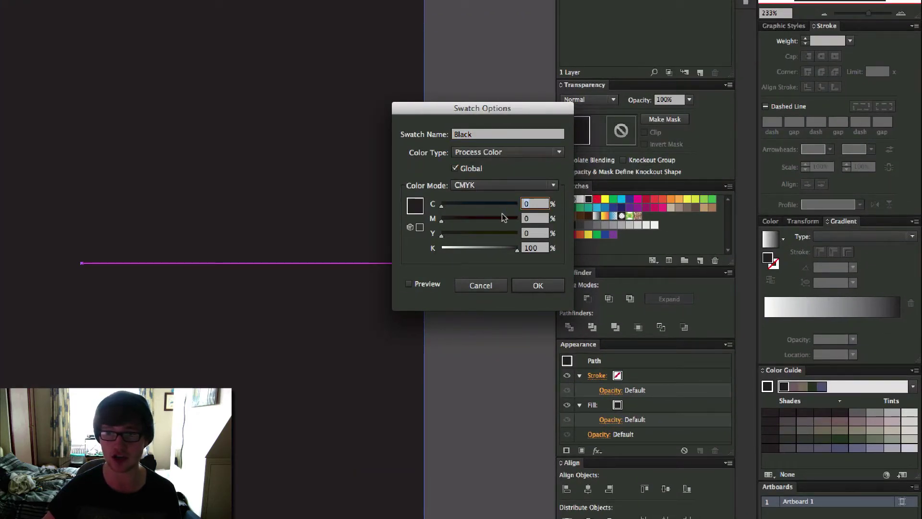
pyautogui.write('50')
pyautogui.press('Tab')
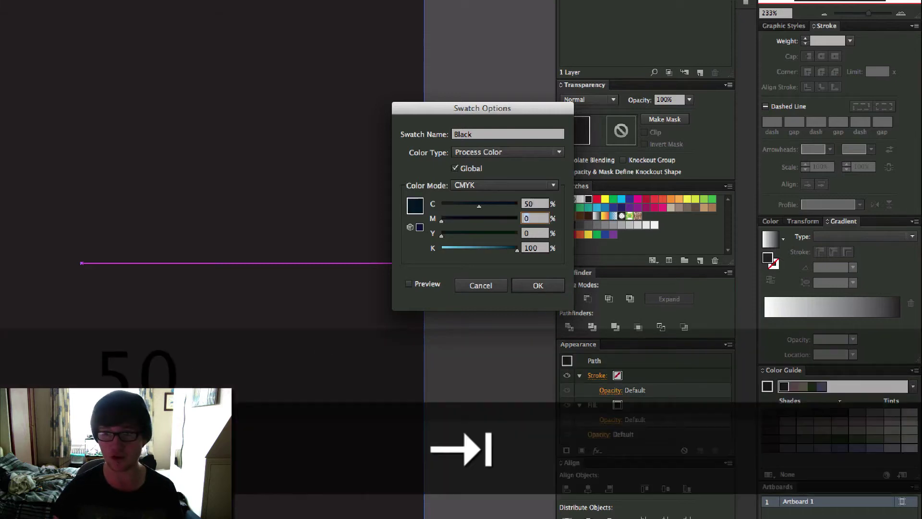
pyautogui.write('50')
pyautogui.press('Tab')
pyautogui.write('50')
pyautogui.press('Tab')
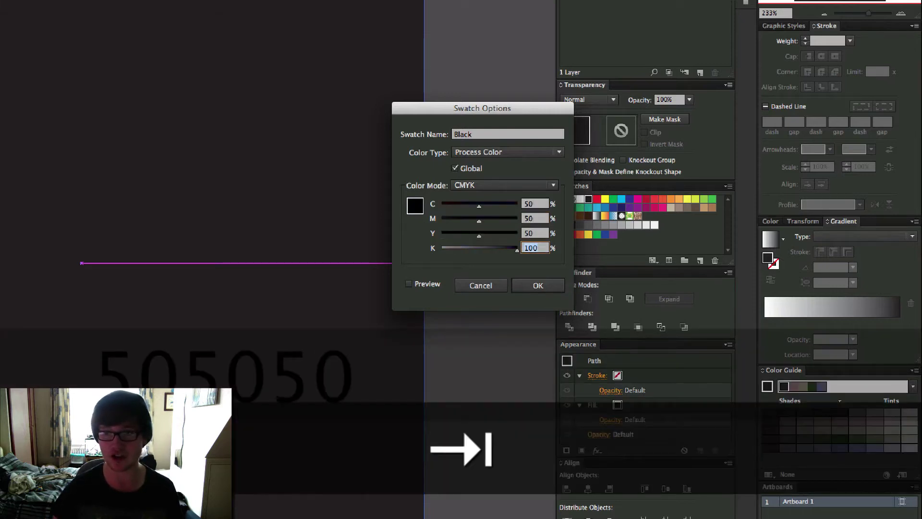
pyautogui.click(408, 284)
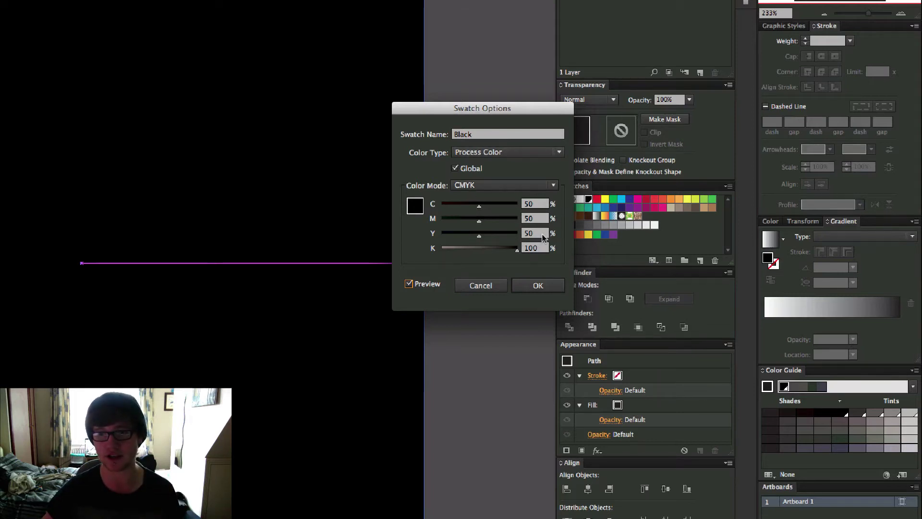
pyautogui.hotkey('shift', 'Tab')
pyautogui.hotkey('shift', 'Tab')
pyautogui.hotkey('shift', 'Tab')
pyautogui.hotkey('shift', 'Tab')
pyautogui.click(533, 248)
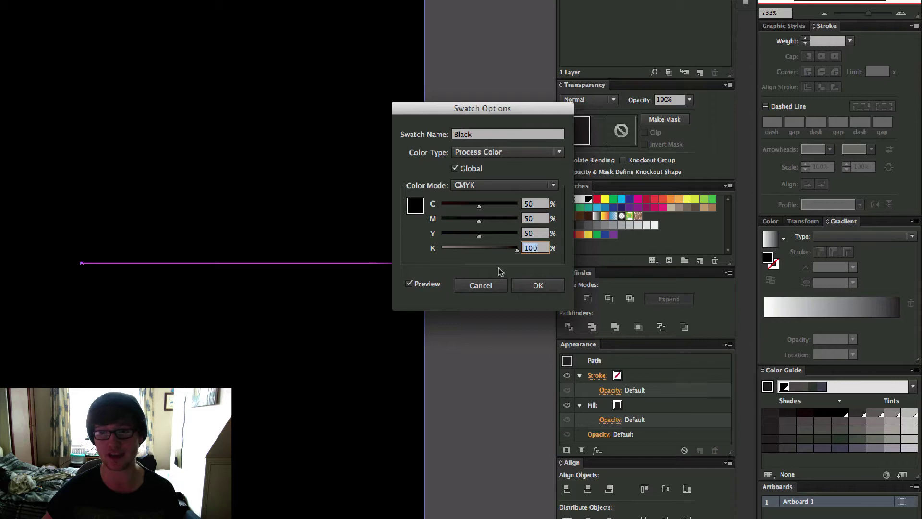
pyautogui.click(524, 285)
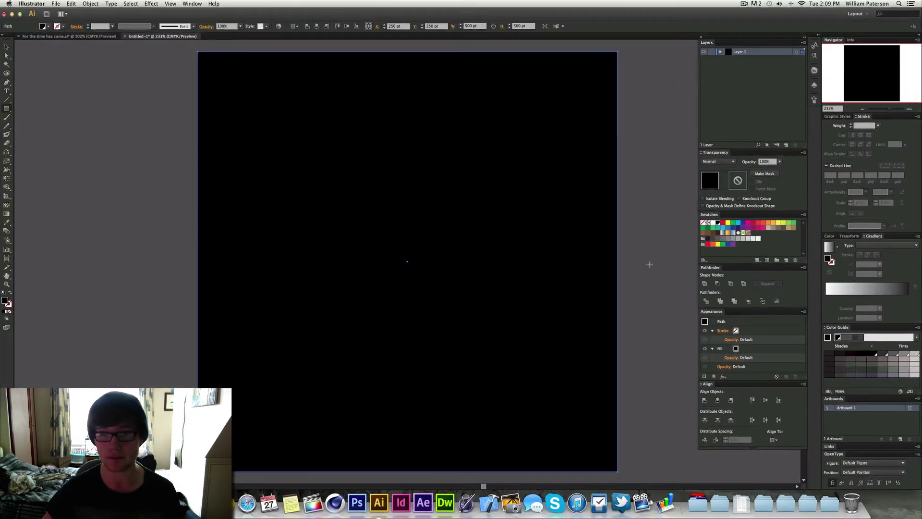
# Rename Layer 1 to BG and add a new layer named Text above it.
pyautogui.press('super+shift+a')
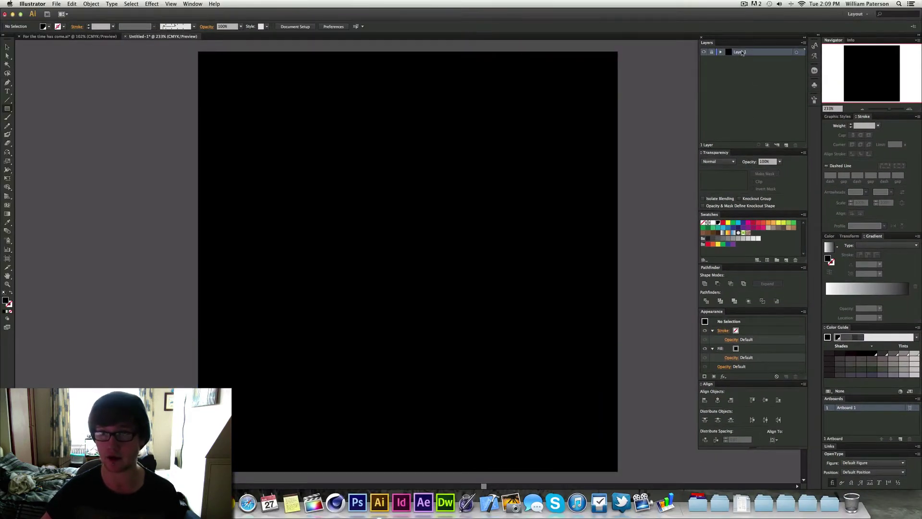
pyautogui.doubleClick(740, 52)
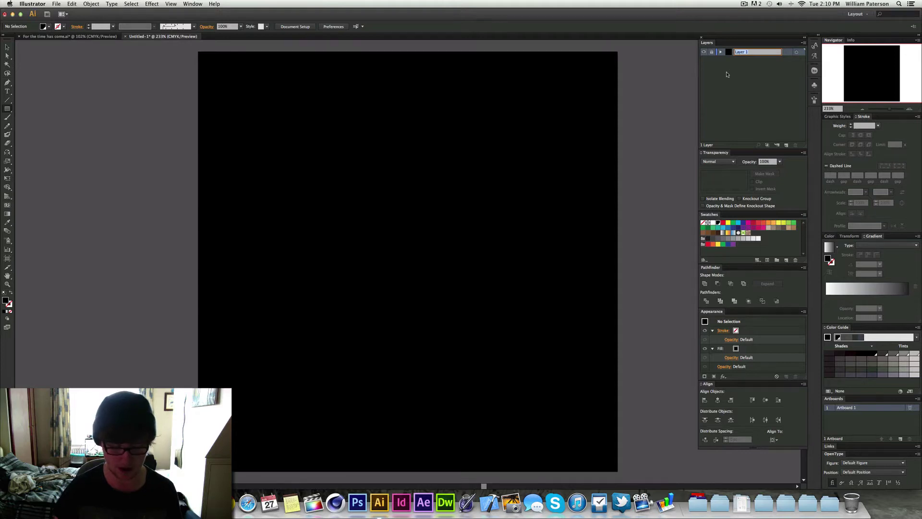
pyautogui.write('BG')
pyautogui.press('Return')
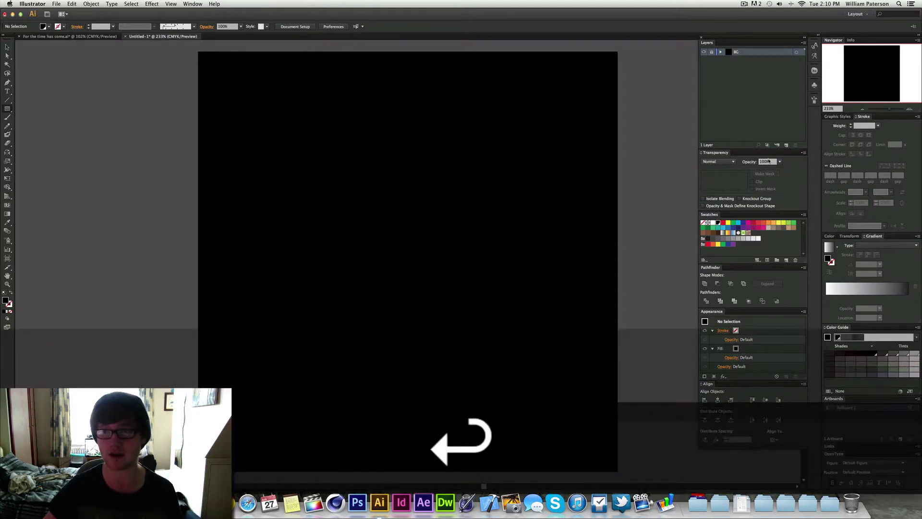
pyautogui.click(786, 144)
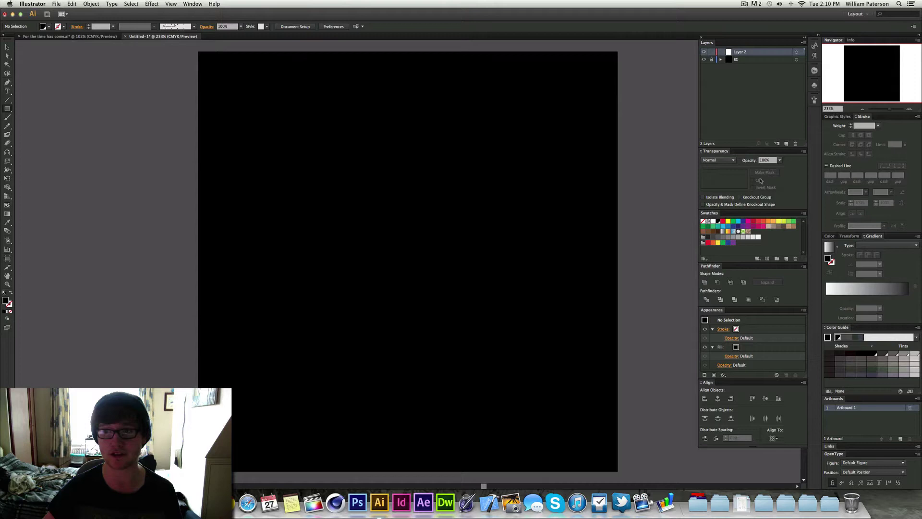
pyautogui.doubleClick(740, 51)
pyautogui.write('Text')
pyautogui.press('Return')
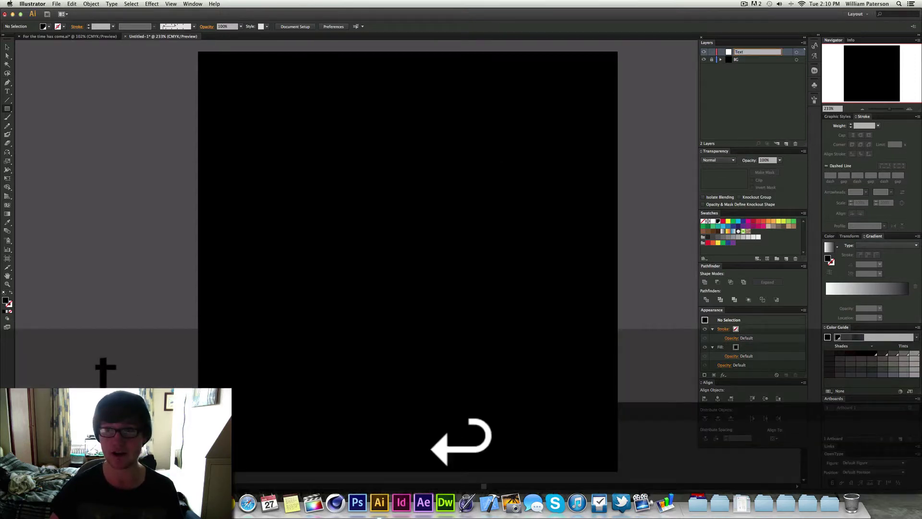
# Type 'Vintage' as point text on the artboard.
pyautogui.press('t')
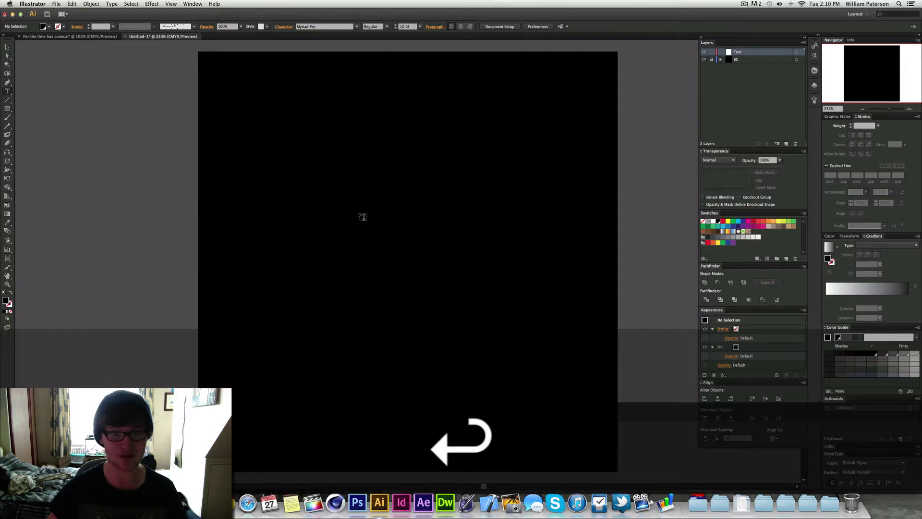
pyautogui.click(362, 217)
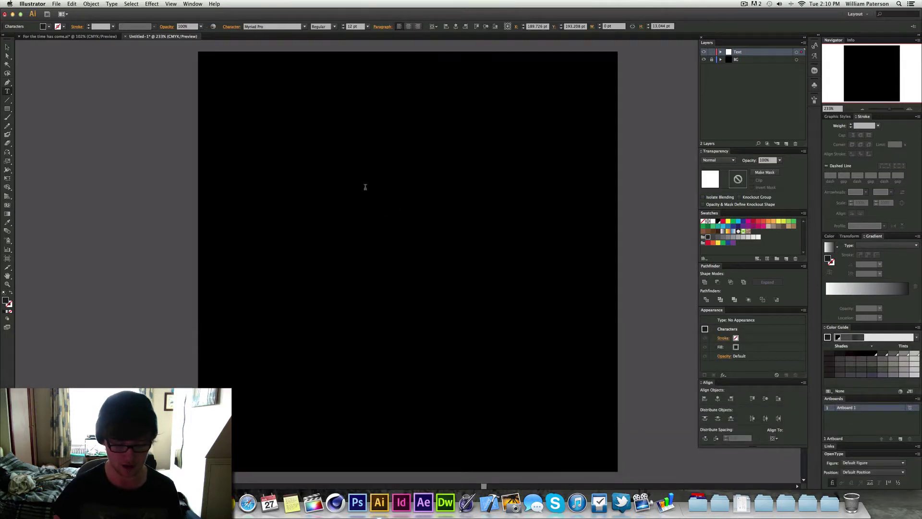
pyautogui.write('Vintage')
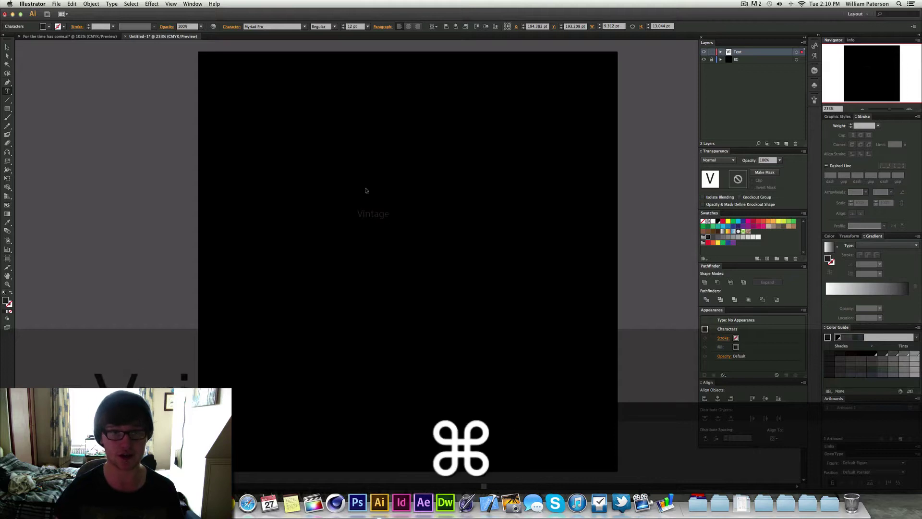
pyautogui.press('super+Return')
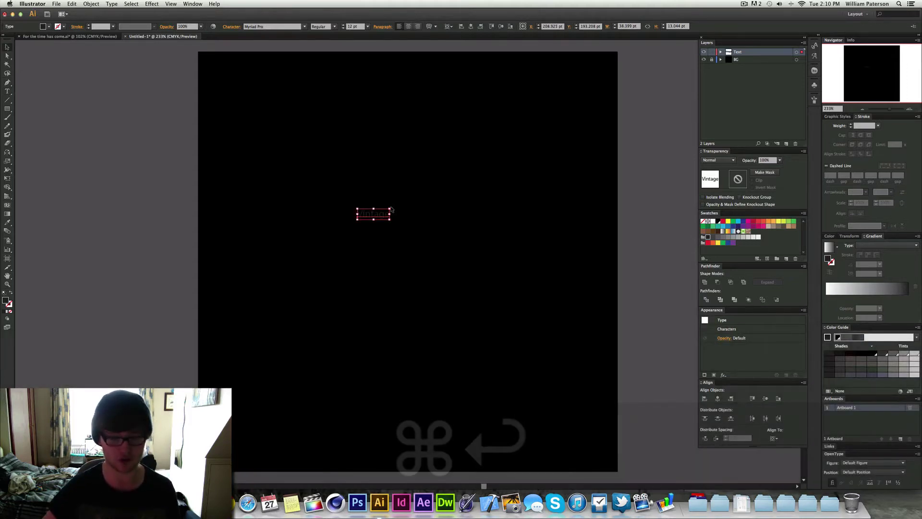
# Scale the Vintage text up from its centre and centre it horizontally and vertically on the artboard.
pyautogui.moveTo(389, 210); pyautogui.dragTo(502, 170)
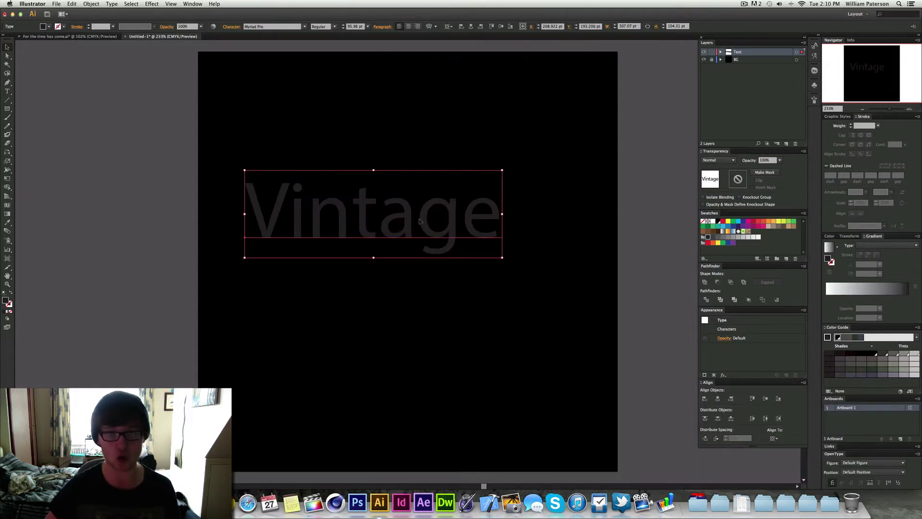
pyautogui.moveTo(419, 221); pyautogui.dragTo(462, 244)
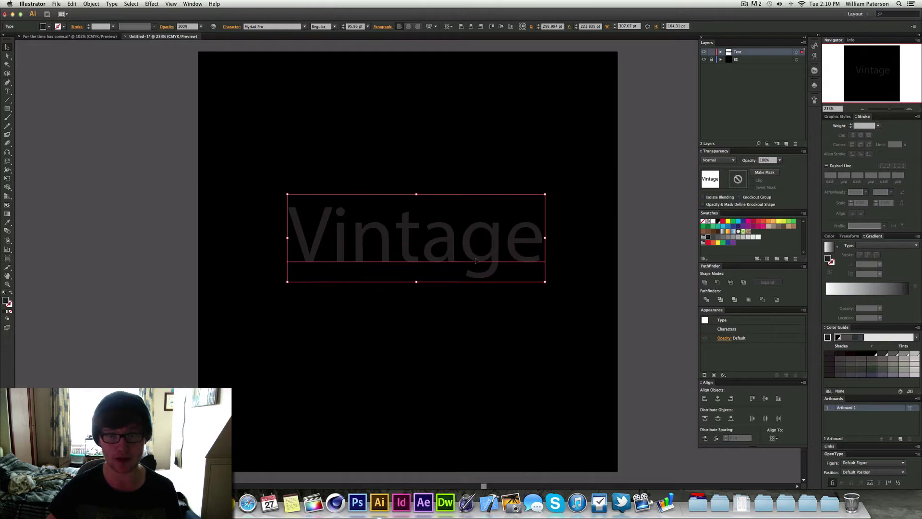
pyautogui.click(471, 27)
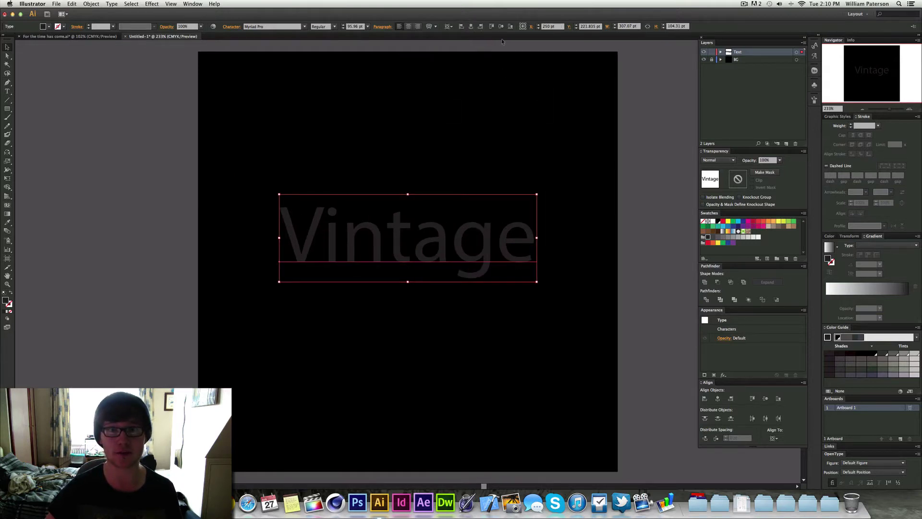
pyautogui.click(501, 26)
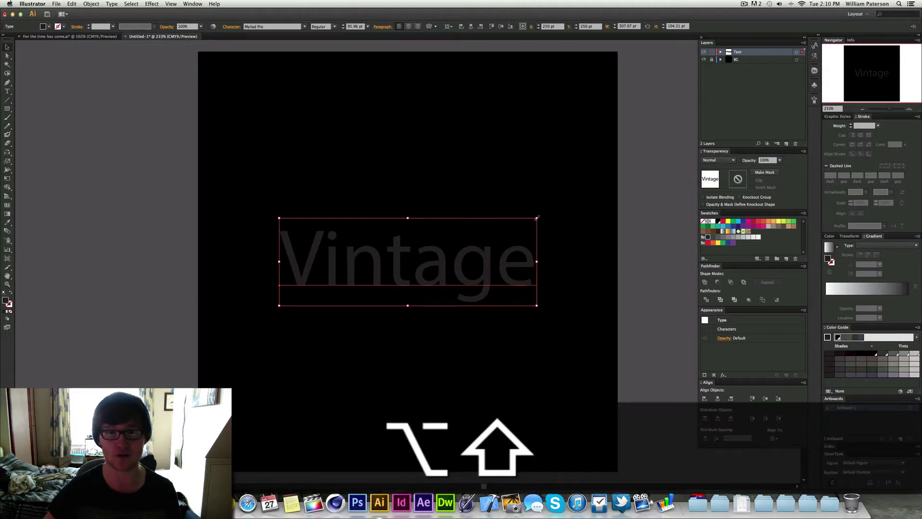
pyautogui.moveTo(537, 218); pyautogui.dragTo(560, 220)
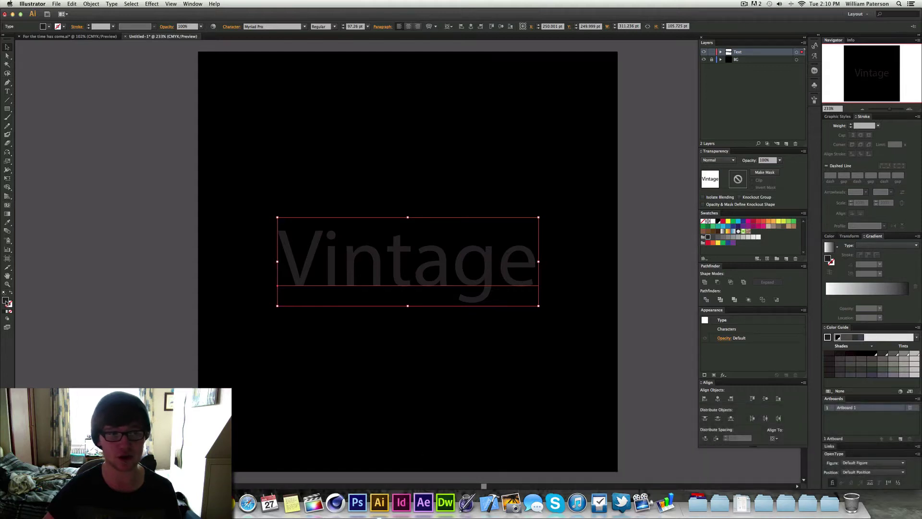
# Make the Vintage text white, in the Abraham Lincoln font, set to All Caps.
pyautogui.click(713, 221)
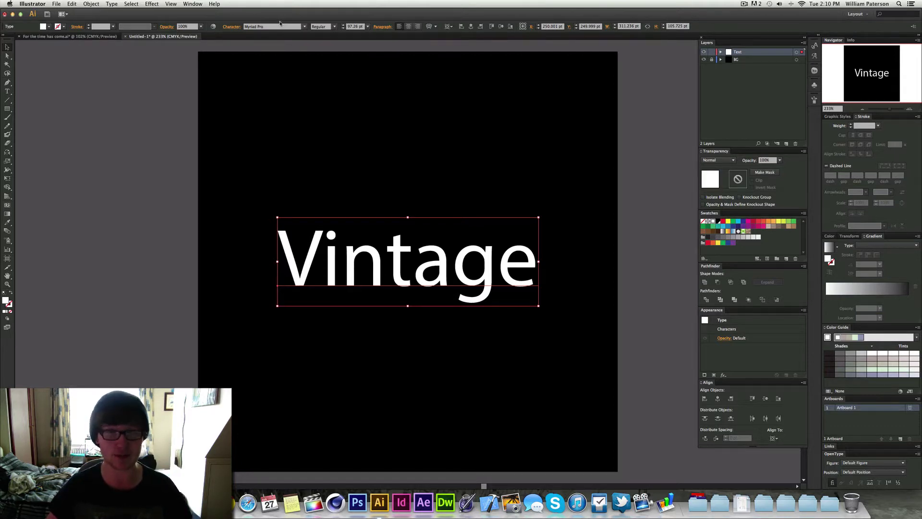
pyautogui.press('super+t')
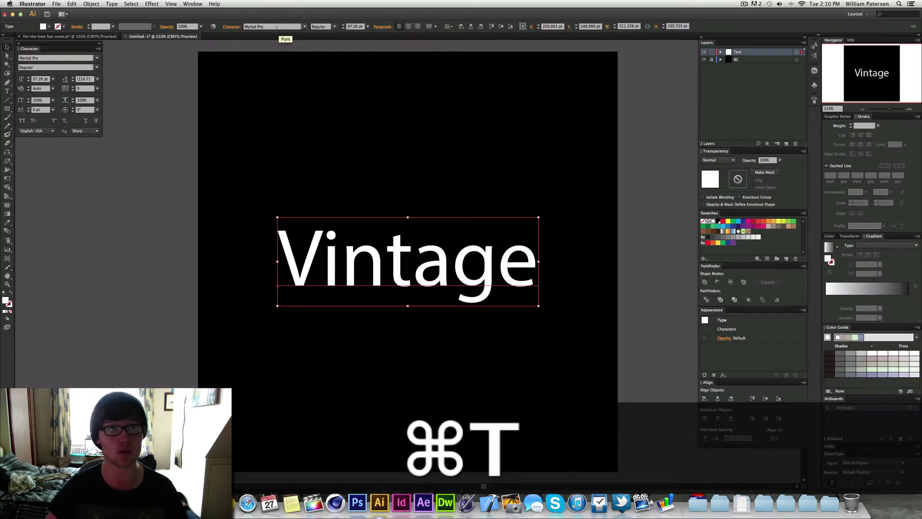
pyautogui.click(97, 58)
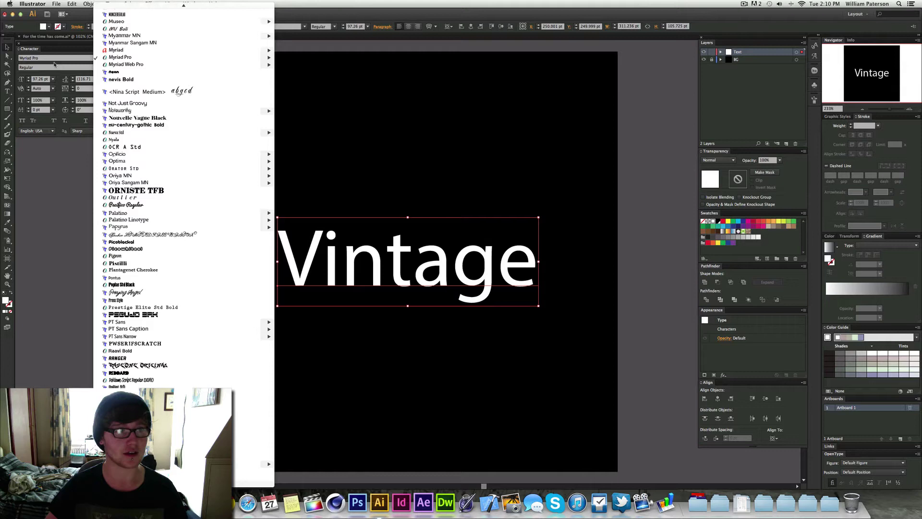
pyautogui.press('Escape')
pyautogui.write('ab')
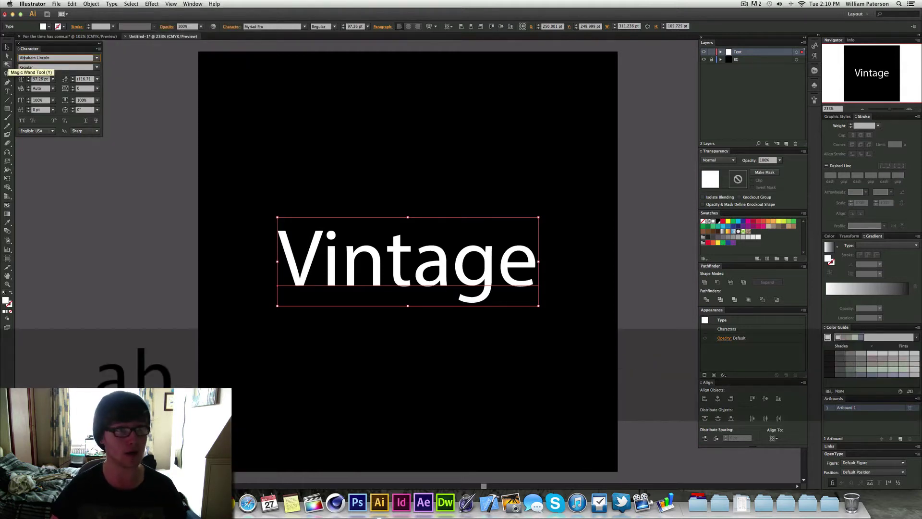
pyautogui.press('Return')
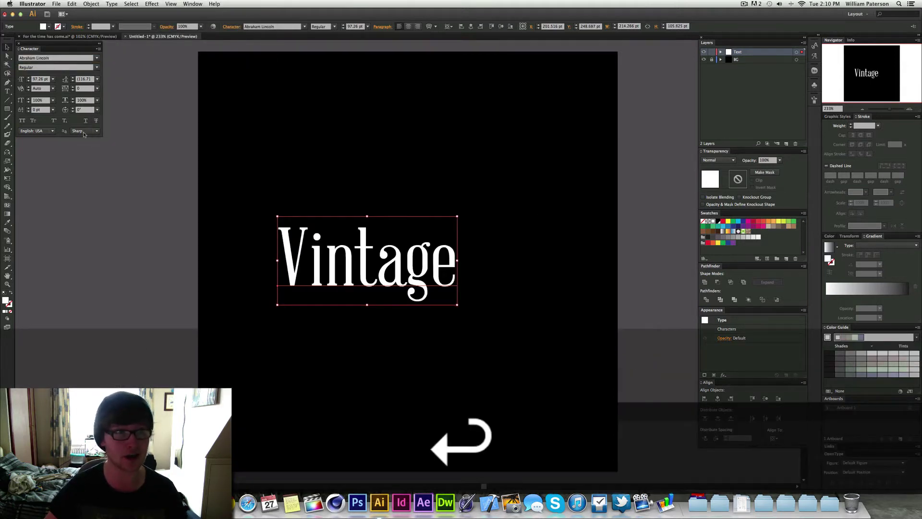
pyautogui.click(23, 122)
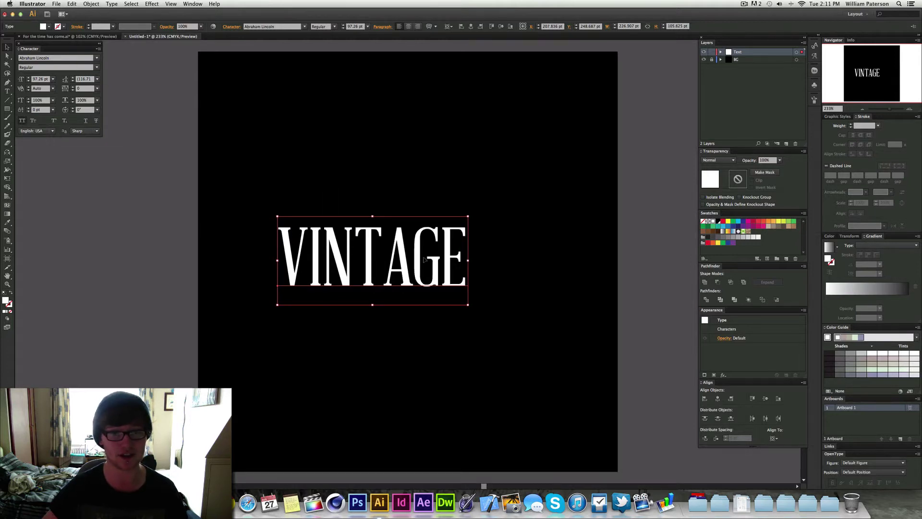
# Centre VINTAGE on the artboard and enlarge it from its centre to about 125 pt.
pyautogui.click(470, 26)
pyautogui.click(501, 26)
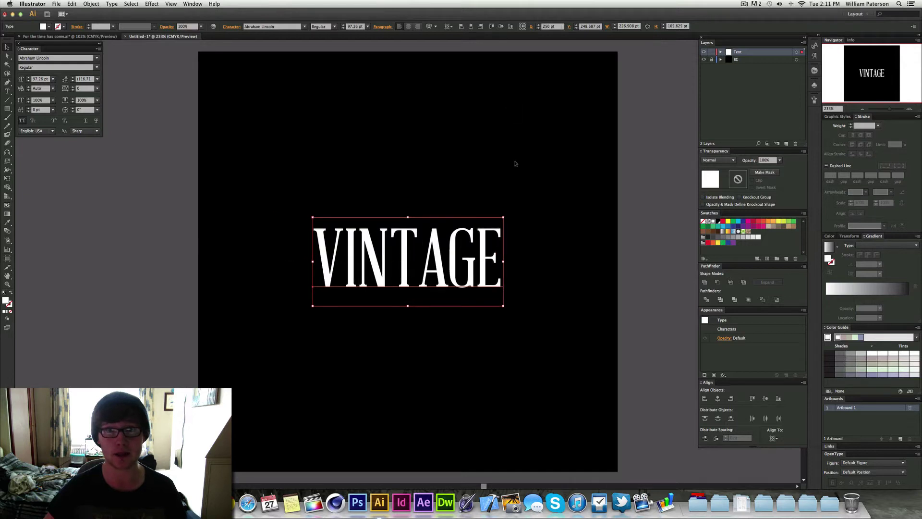
pyautogui.moveTo(503, 217); pyautogui.dragTo(531, 205)
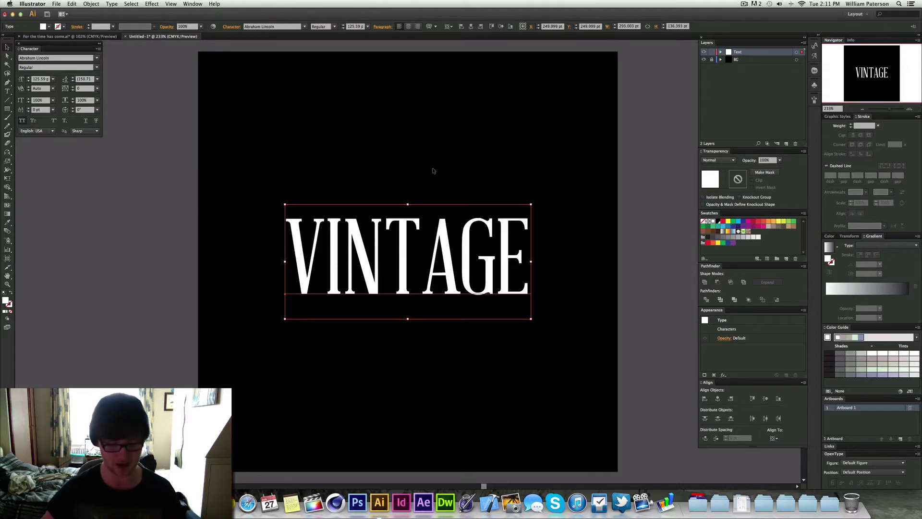
# View the Blessing reference document, then return to Untitled-1 and select all of VINTAGE's letters.
pyautogui.press('super+t')
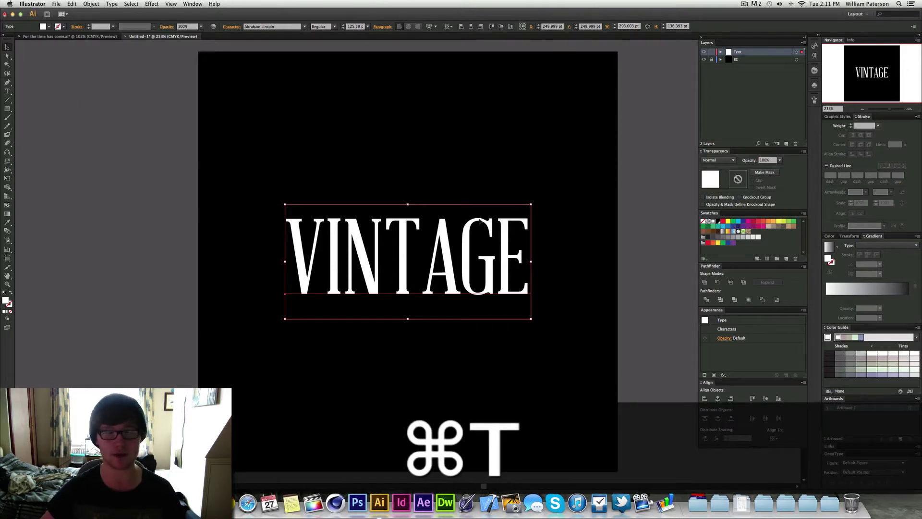
pyautogui.click(503, 195)
pyautogui.click(481, 260)
pyautogui.click(417, 384)
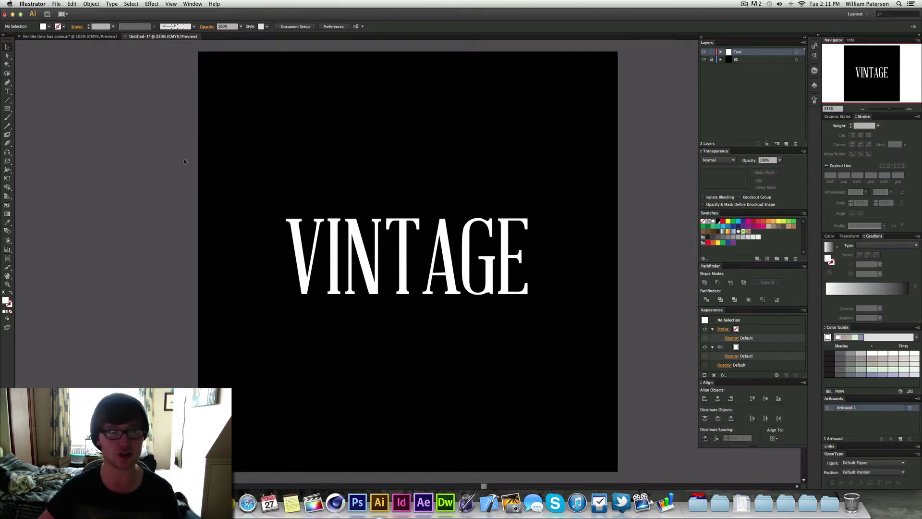
pyautogui.click(98, 36)
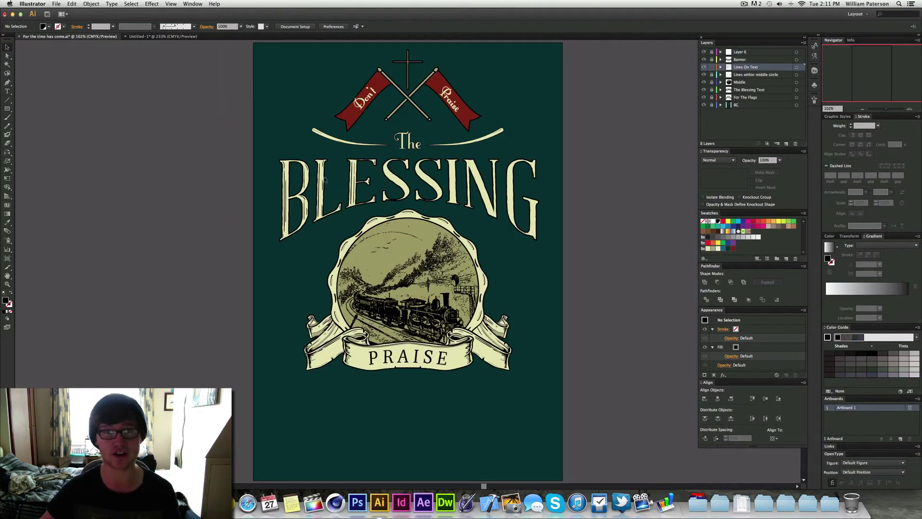
pyautogui.click(187, 36)
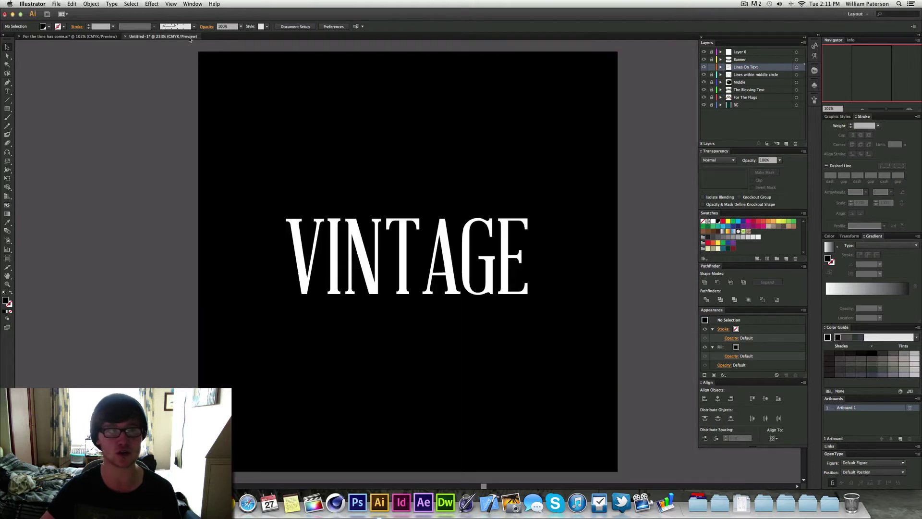
pyautogui.press('super+a')
# Replace VINTAGE with 'Blessing', nudge it back to horizontal centre and reselect it.
pyautogui.write('Blessing')
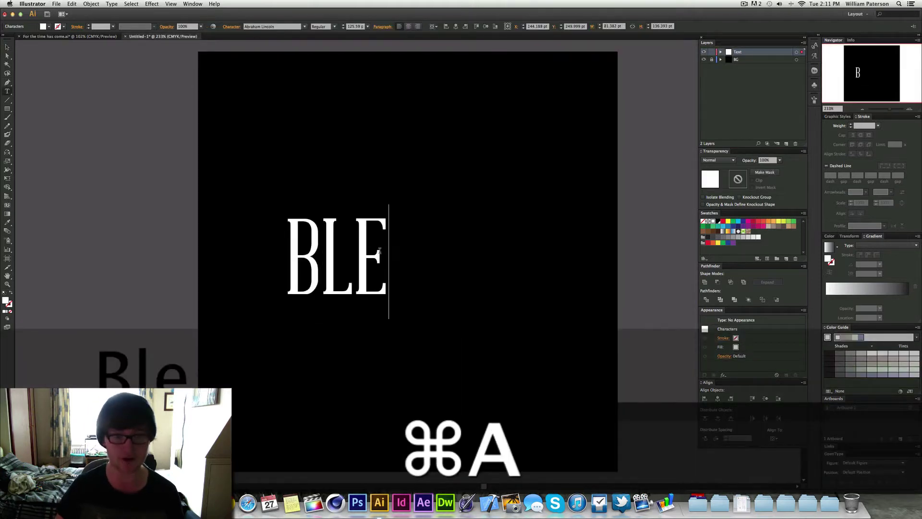
pyautogui.press('super+Return')
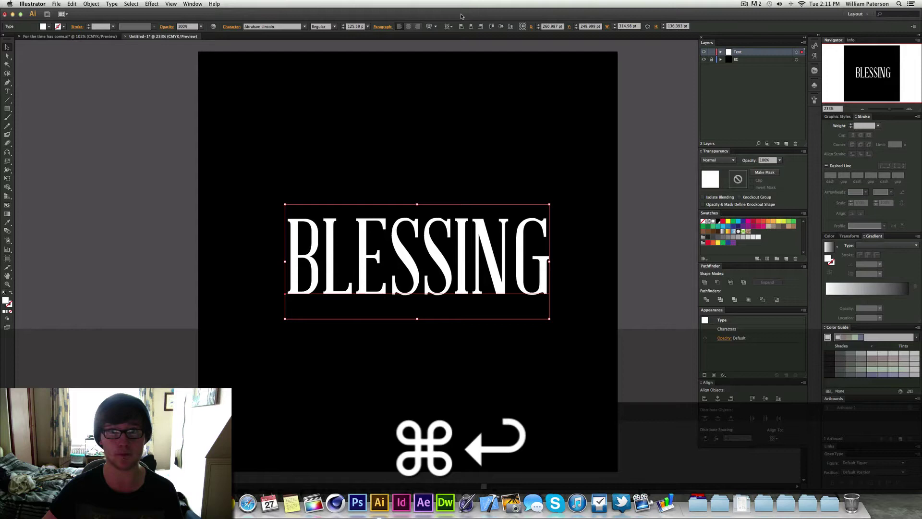
pyautogui.moveTo(380, 254); pyautogui.dragTo(369, 254)
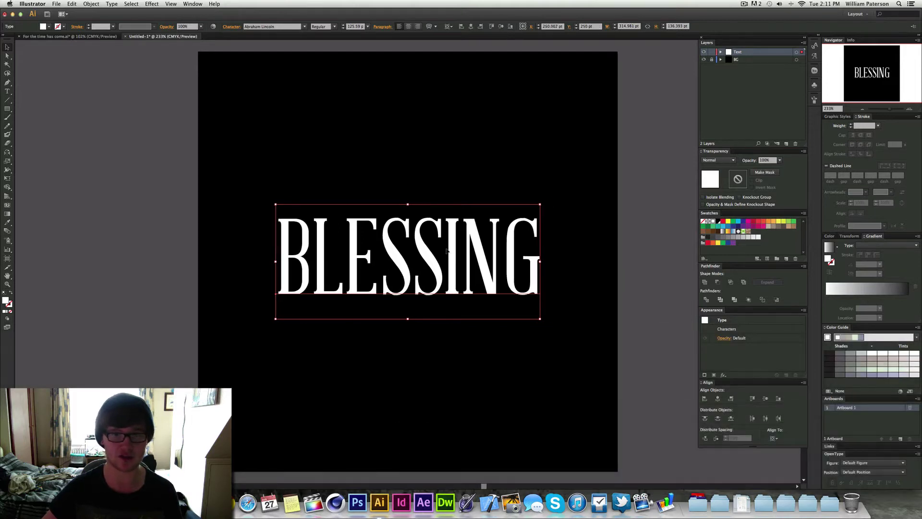
pyautogui.click(463, 183)
pyautogui.click(458, 218)
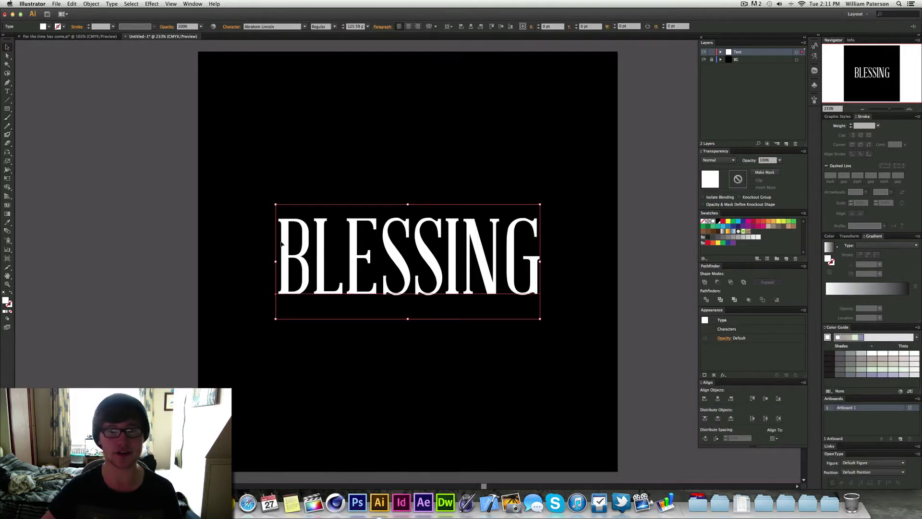
# Apply an Arc Lower warp effect with -34% horizontal bend to BLESSING.
pyautogui.click(152, 4)
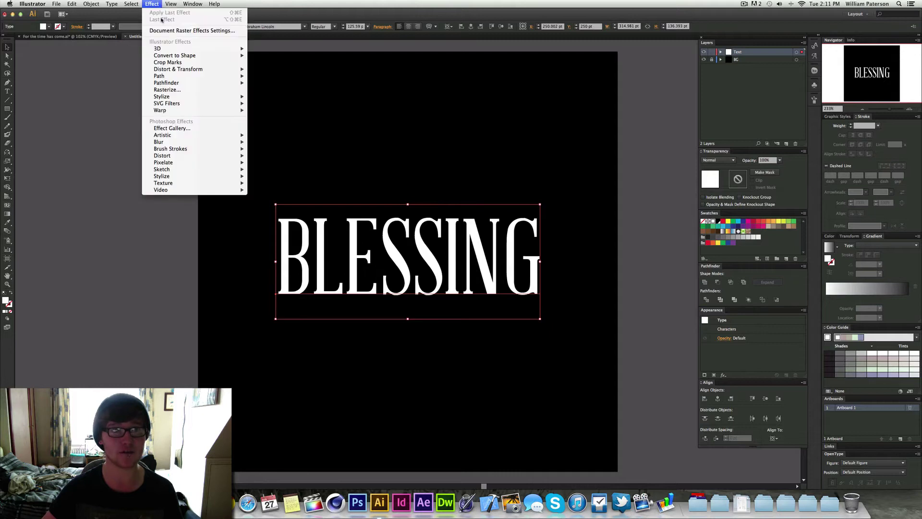
pyautogui.moveTo(225, 110)
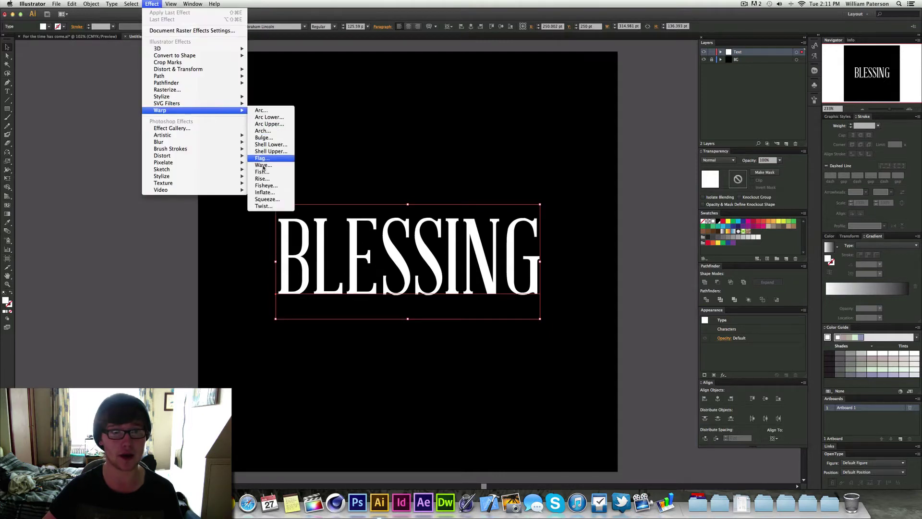
pyautogui.click(271, 112)
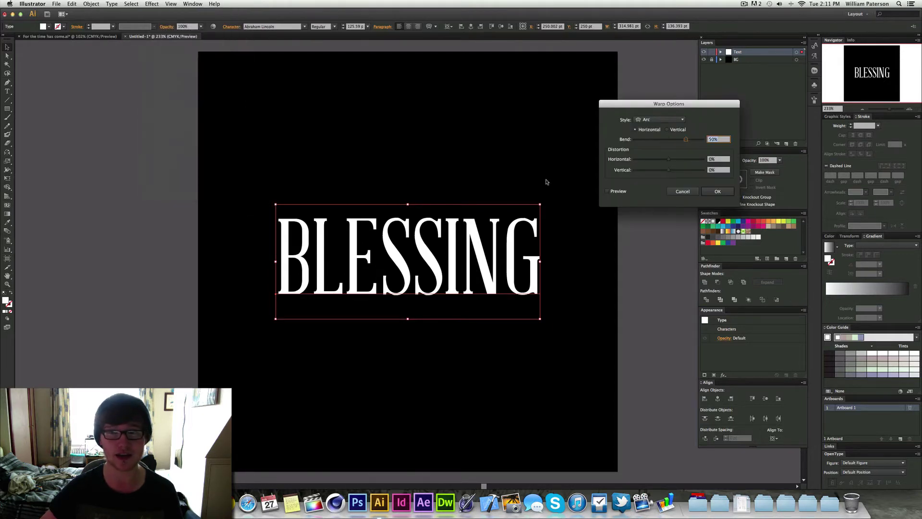
pyautogui.click(663, 153)
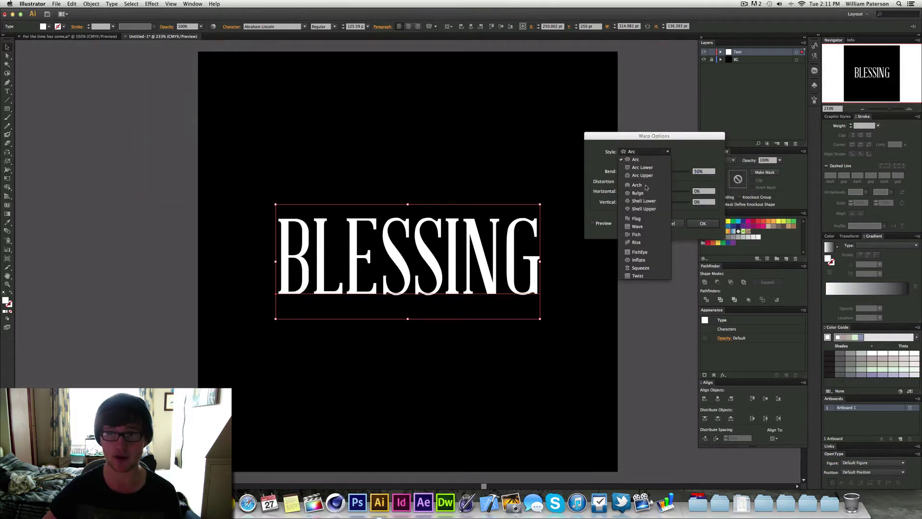
pyautogui.click(671, 183)
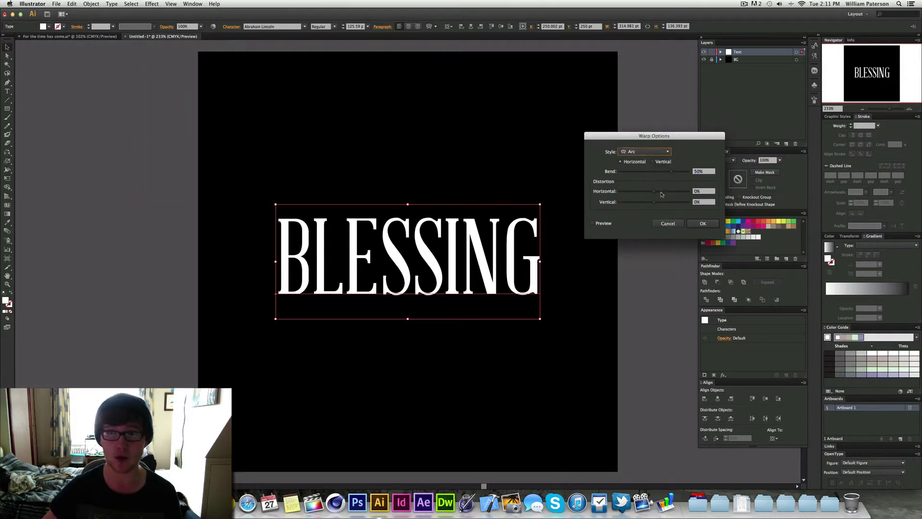
pyautogui.click(593, 224)
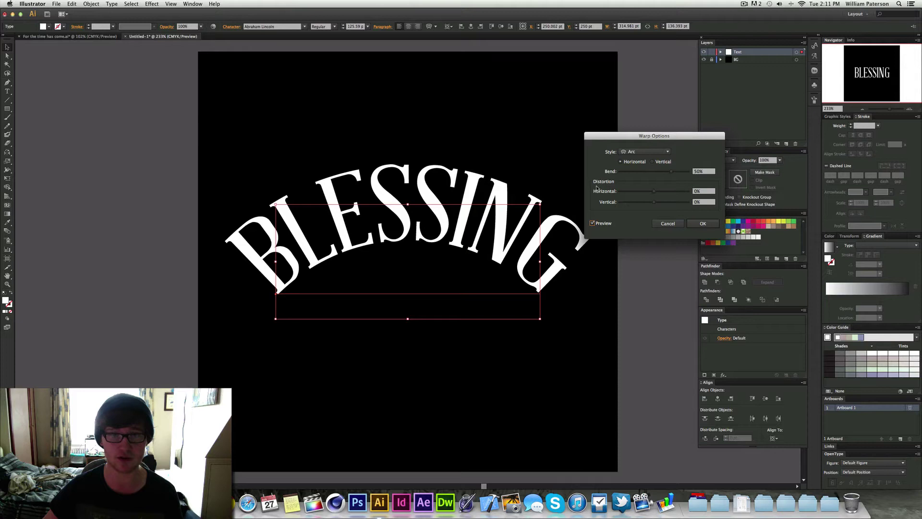
pyautogui.click(664, 152)
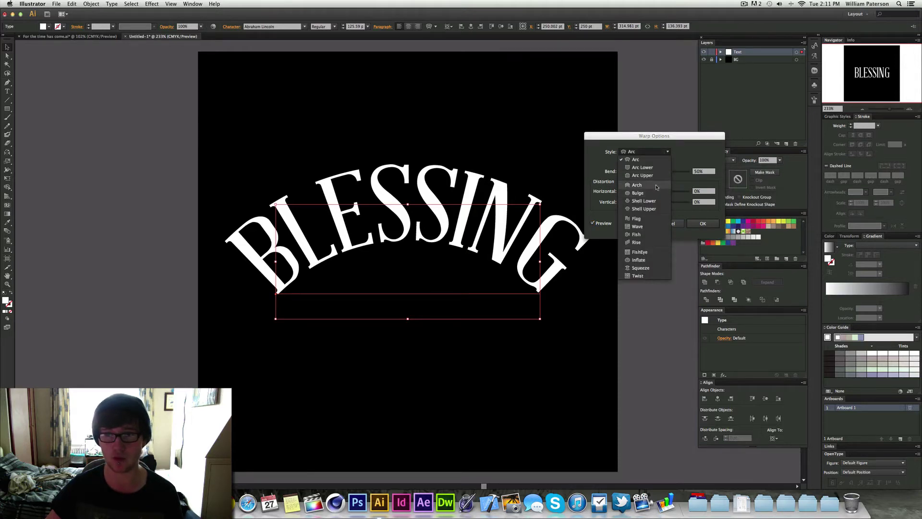
pyautogui.click(642, 167)
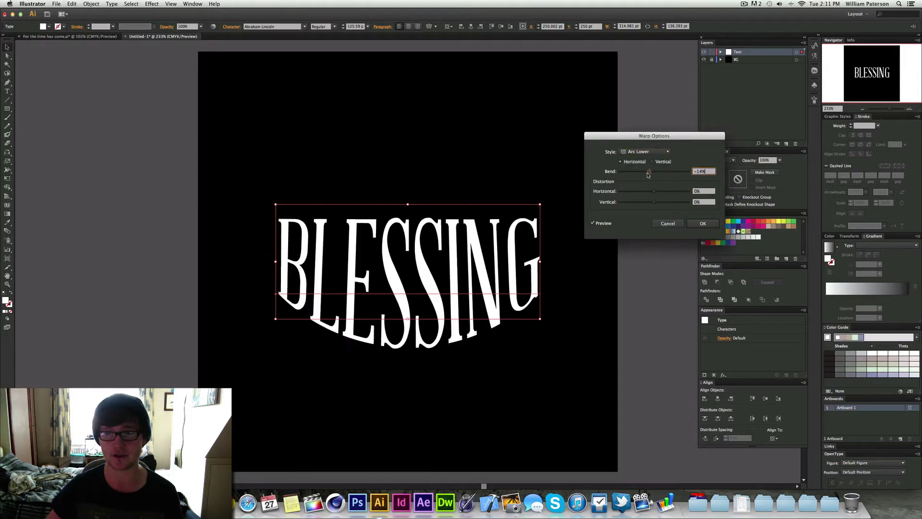
pyautogui.moveTo(648, 174)
pyautogui.mouseDown()
pyautogui.moveTo(657, 175)
pyautogui.moveTo(643, 177)
pyautogui.mouseUp()
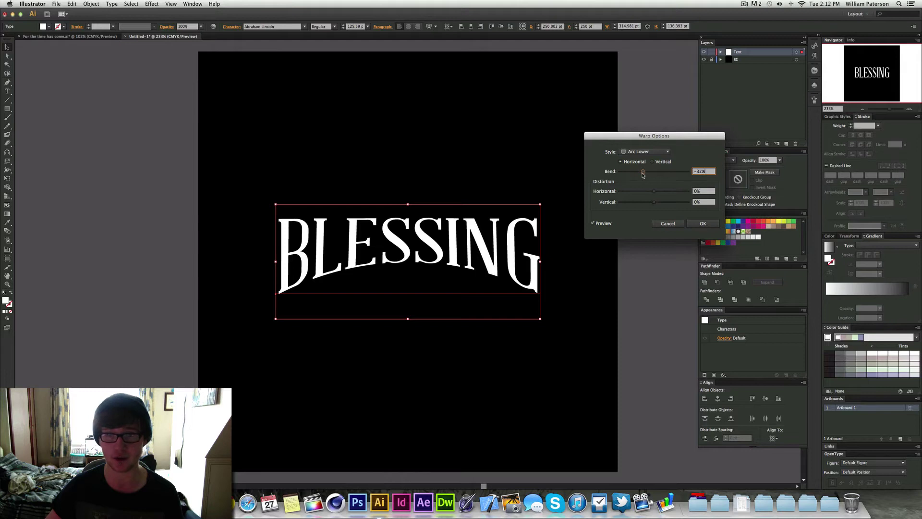
pyautogui.moveTo(642, 175); pyautogui.dragTo(642, 173)
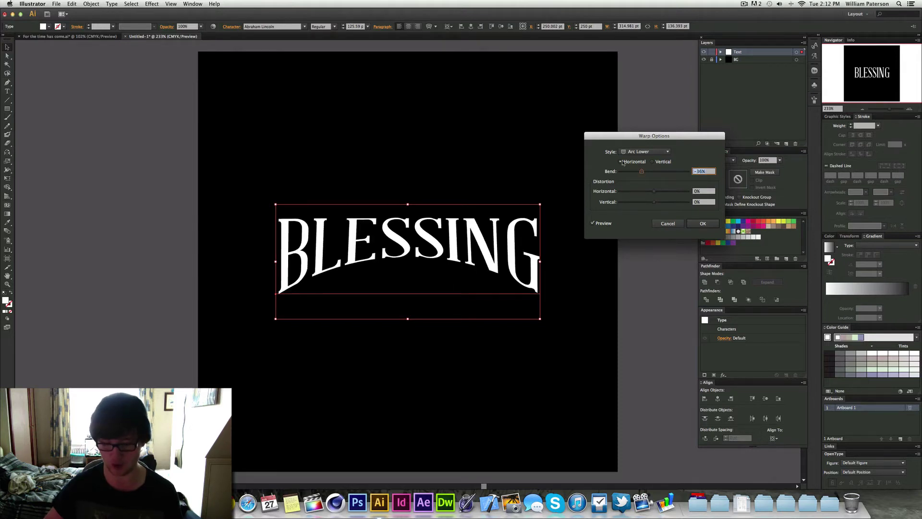
pyautogui.press('Up')
pyautogui.press('Up')
pyautogui.press('Up')
pyautogui.press('Up')
pyautogui.press('Up')
pyautogui.press('Down')
pyautogui.press('Down')
pyautogui.press('Down')
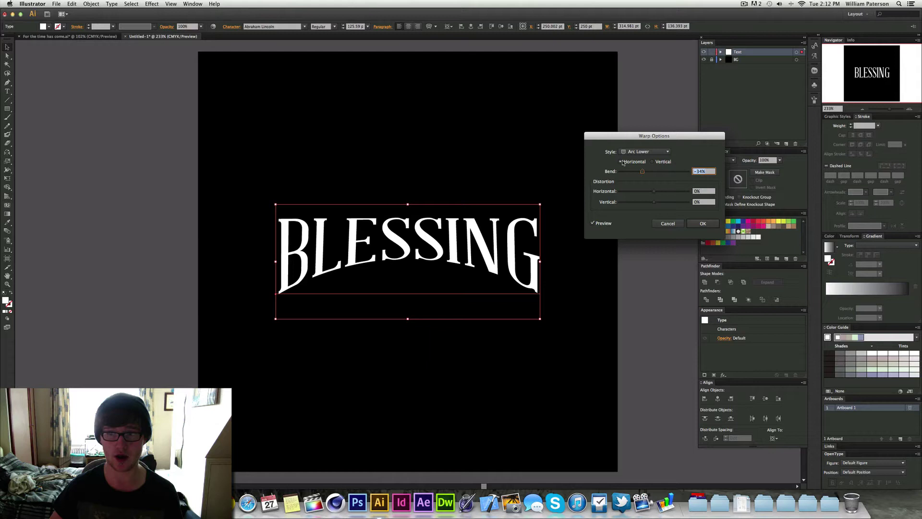
pyautogui.press('Return')
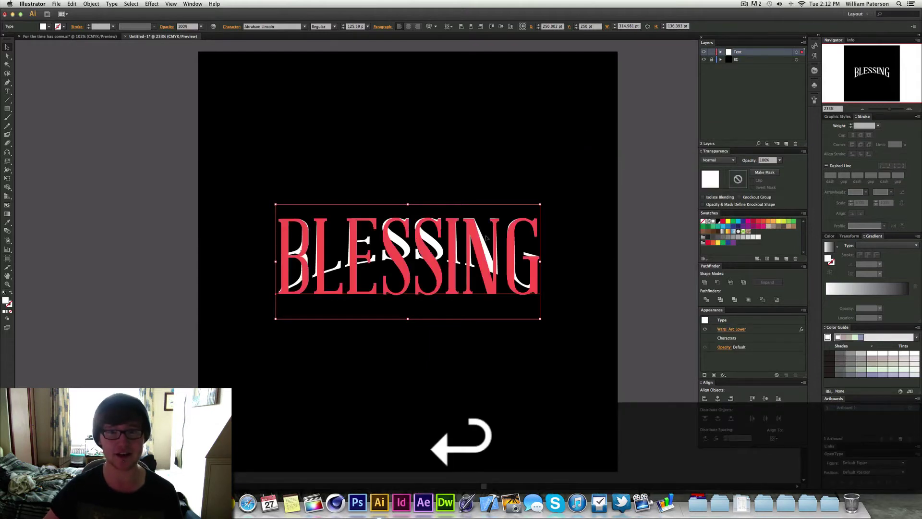
pyautogui.click(596, 222)
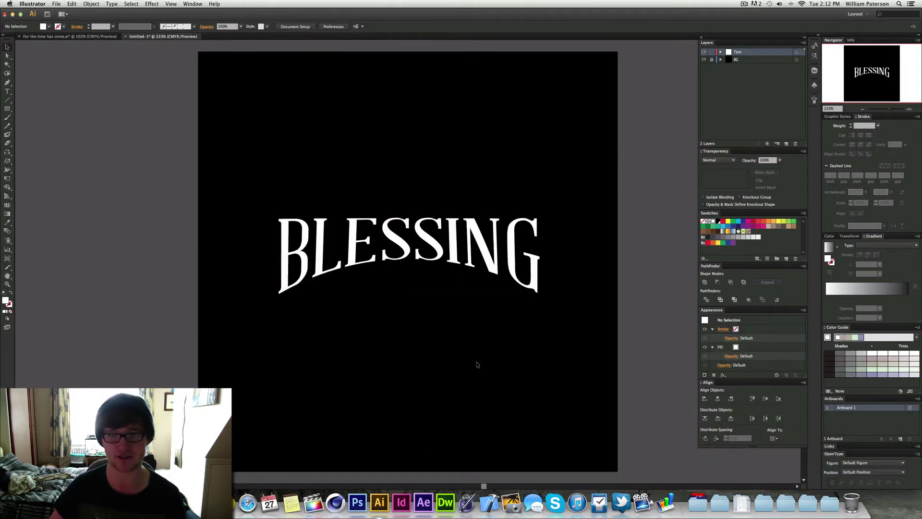
pyautogui.moveTo(267, 171); pyautogui.dragTo(387, 375)
pyautogui.click(387, 374)
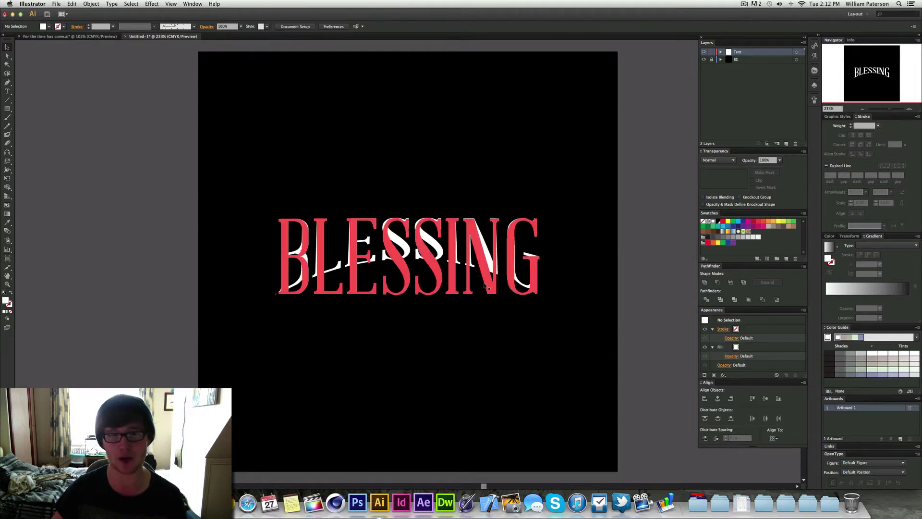
pyautogui.click(70, 37)
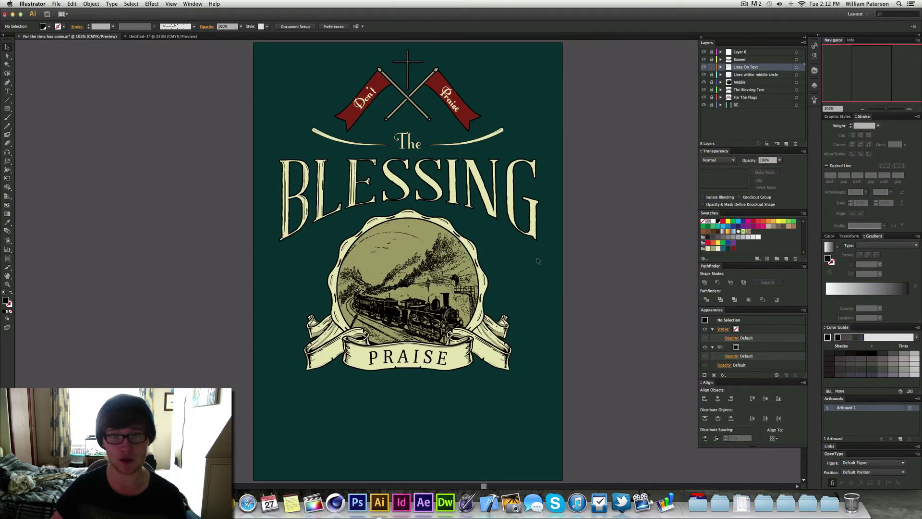
pyautogui.click(186, 37)
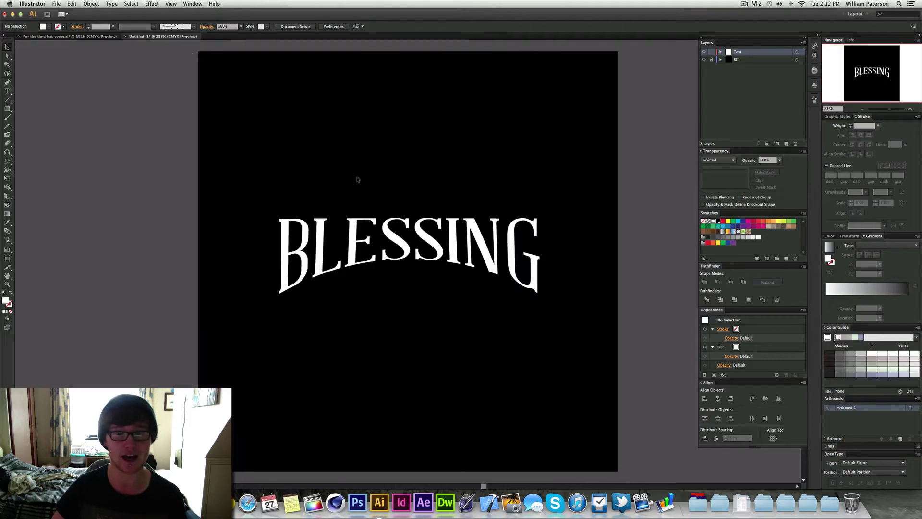
pyautogui.moveTo(408, 174); pyautogui.dragTo(354, 295)
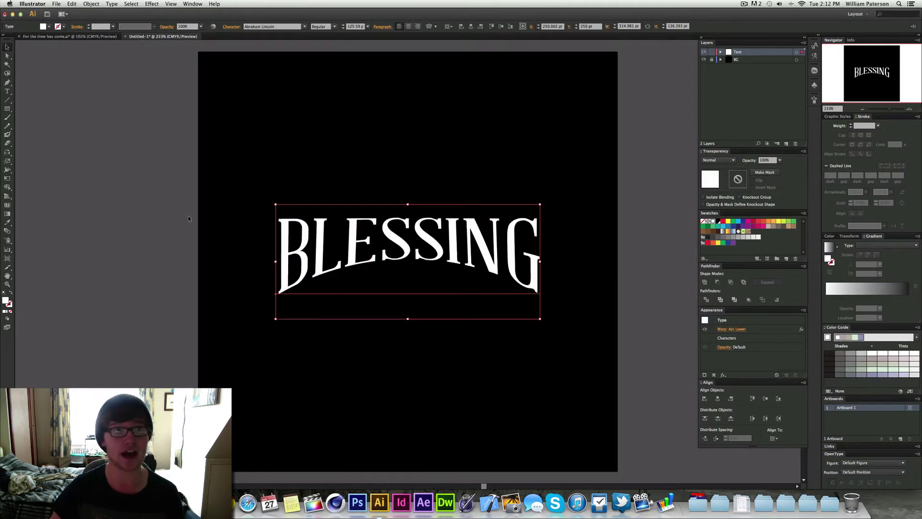
# Reselect BLESSING and undo an accidental extra warp, keeping the Arc Lower result.
pyautogui.moveTo(400, 134); pyautogui.dragTo(324, 268)
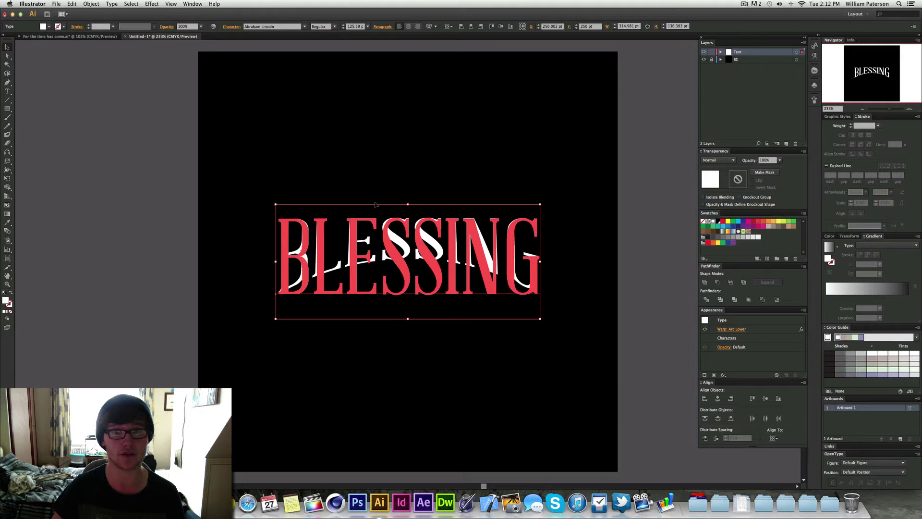
pyautogui.click(430, 27)
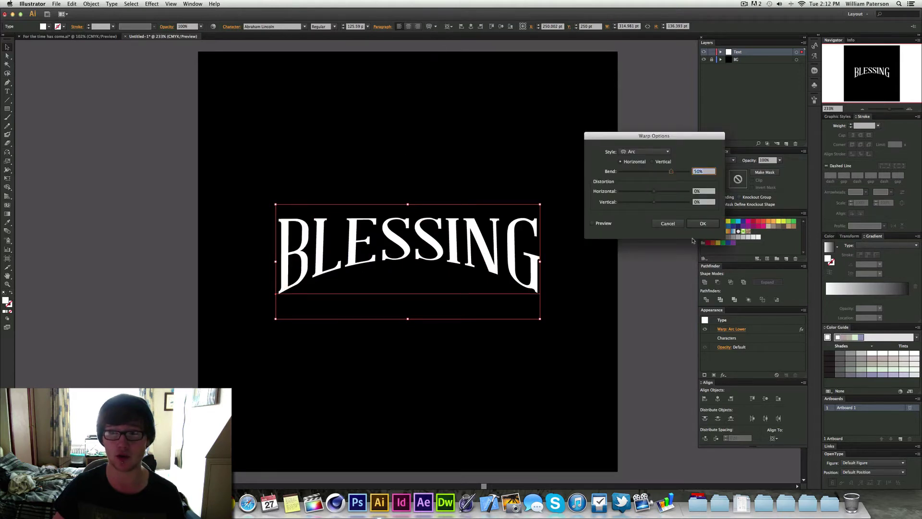
pyautogui.press('Return')
pyautogui.press('super+z')
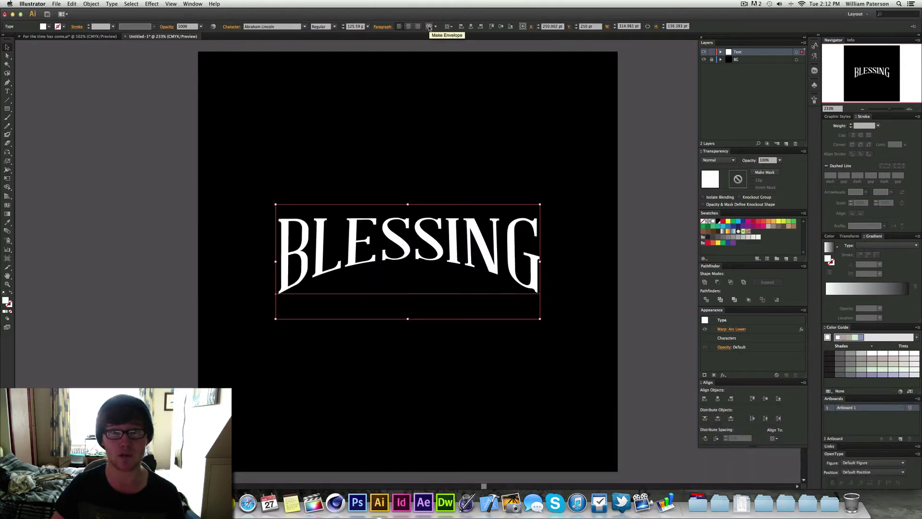
# Wrap BLESSING in a 4-row by 4-column envelope mesh using Make With Mesh.
pyautogui.click(436, 27)
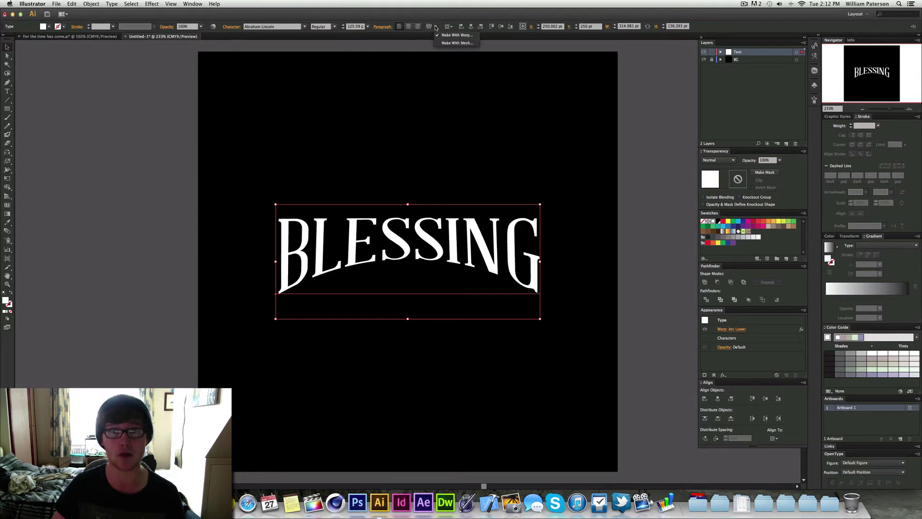
pyautogui.click(442, 43)
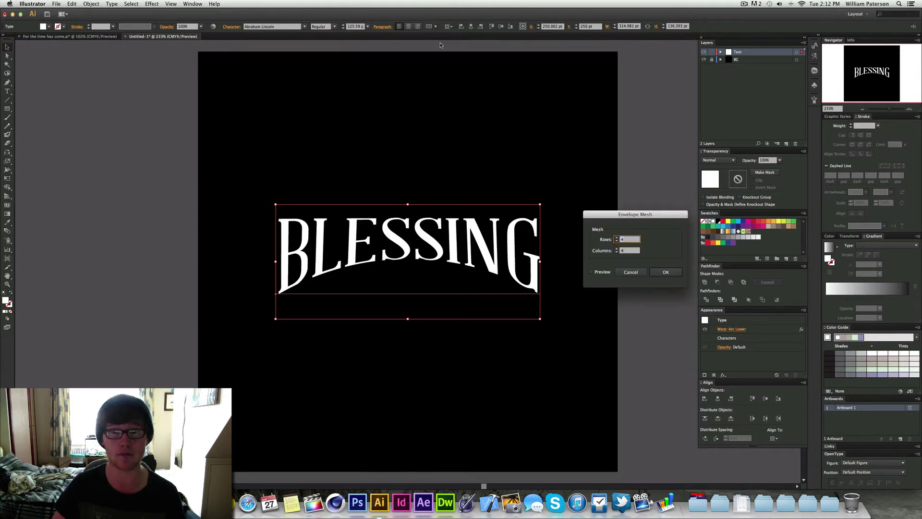
pyautogui.click(591, 272)
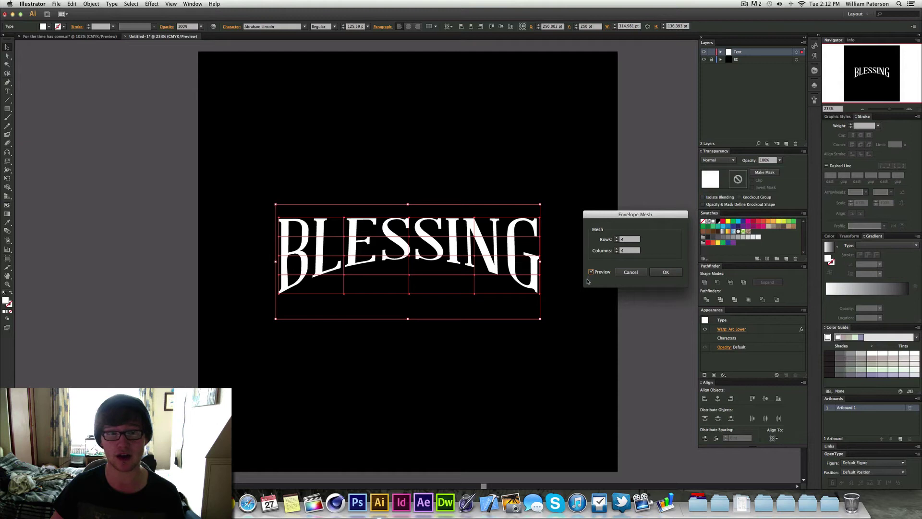
pyautogui.click(665, 272)
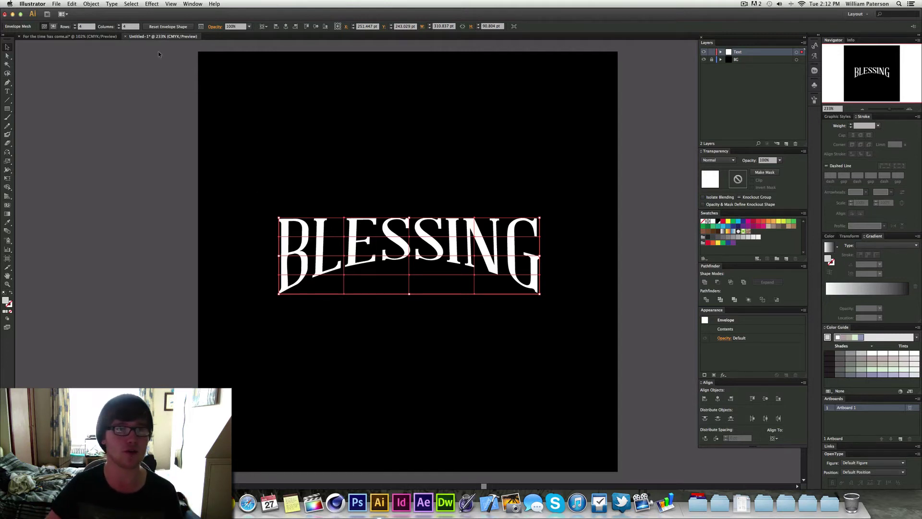
pyautogui.click(119, 25)
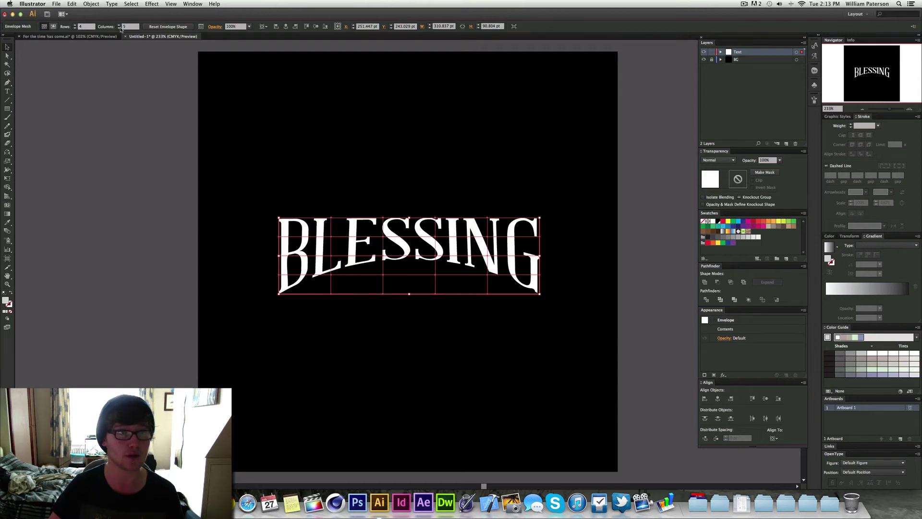
pyautogui.click(118, 28)
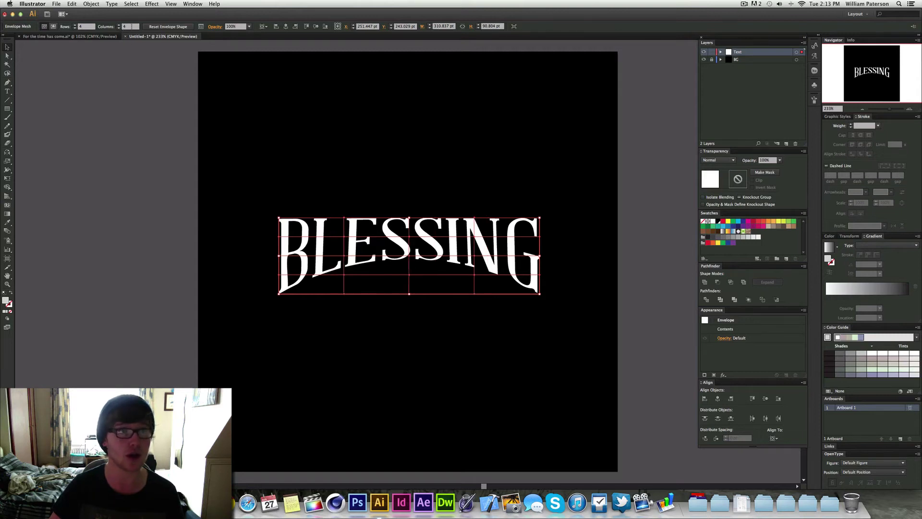
pyautogui.click(54, 26)
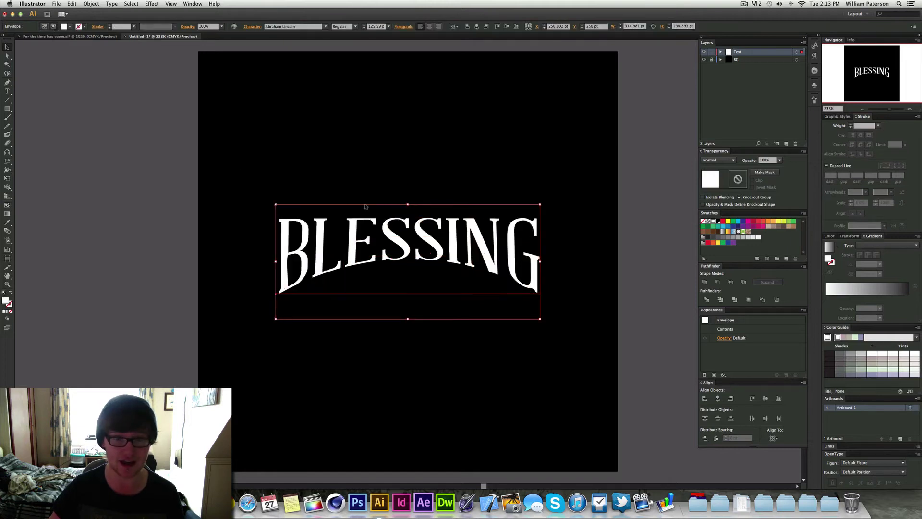
pyautogui.click(44, 27)
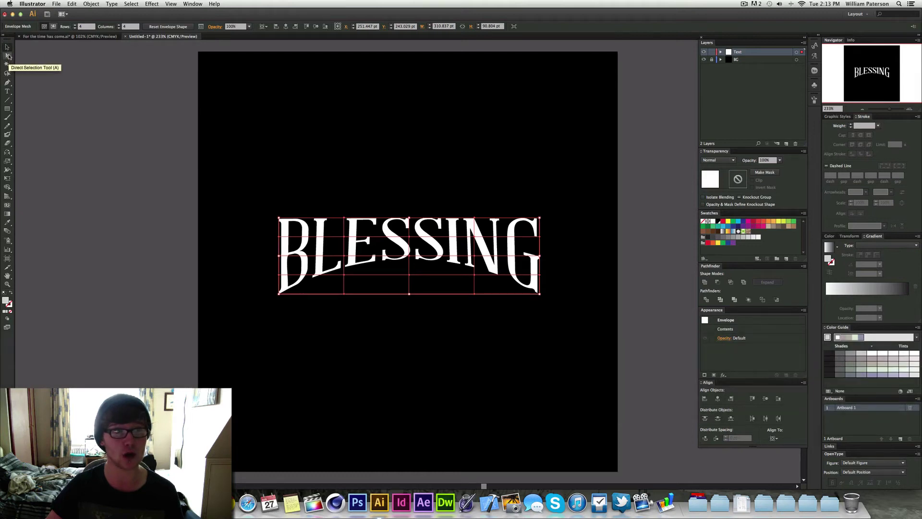
# Select left-edge mesh points with Direct Selection, try pulling the bottom-right point down, then undo it.
pyautogui.press('a')
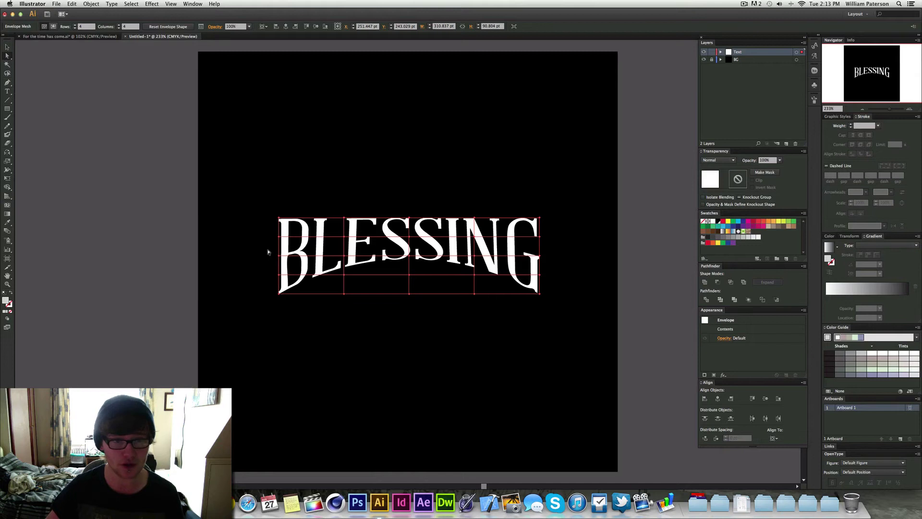
pyautogui.moveTo(273, 254); pyautogui.dragTo(284, 308)
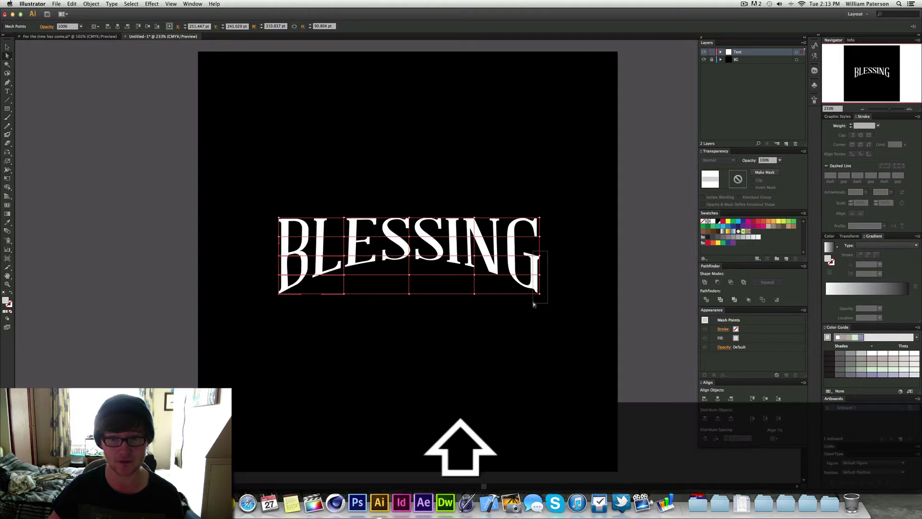
pyautogui.moveTo(539, 293)
pyautogui.mouseDown()
pyautogui.moveTo(540, 312)
pyautogui.moveTo(539, 296)
pyautogui.moveTo(538, 305)
pyautogui.mouseUp()
pyautogui.press('super+z')
pyautogui.press('shift')
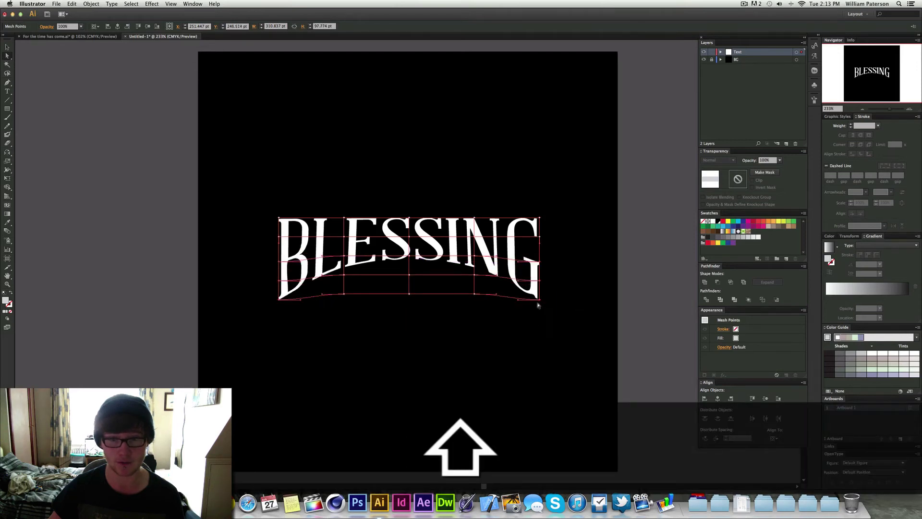
pyautogui.click(517, 331)
# Raise the lower mesh points under B and G slightly, then reselect the whole BLESSING envelope.
pyautogui.press('super')
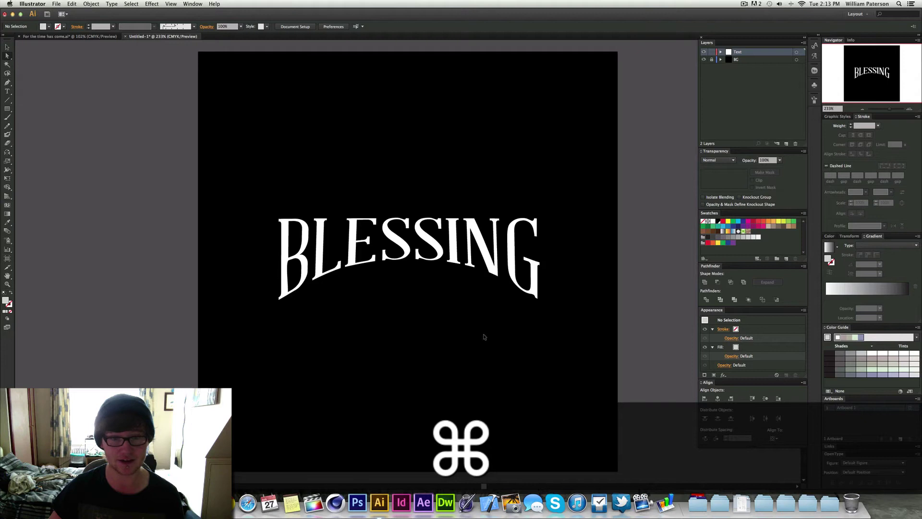
pyautogui.moveTo(270, 317); pyautogui.dragTo(279, 278)
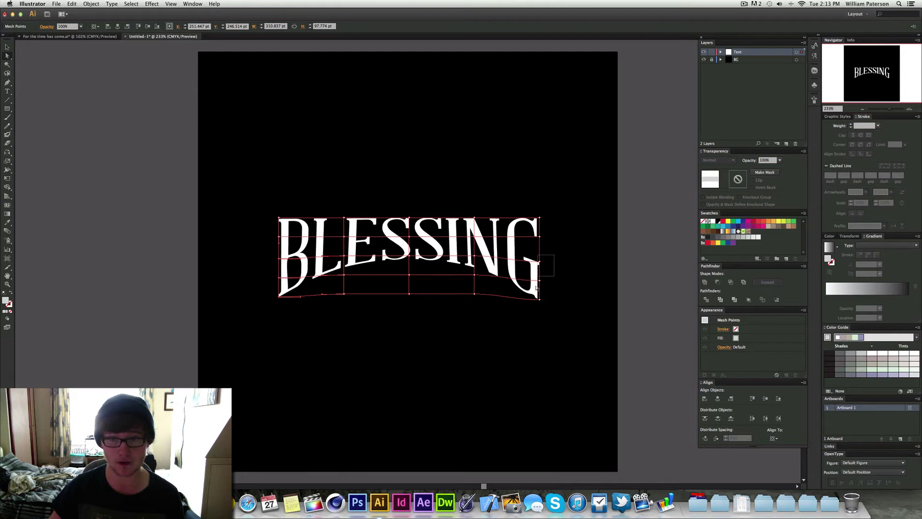
pyautogui.moveTo(539, 281); pyautogui.dragTo(540, 279)
pyautogui.click(557, 271)
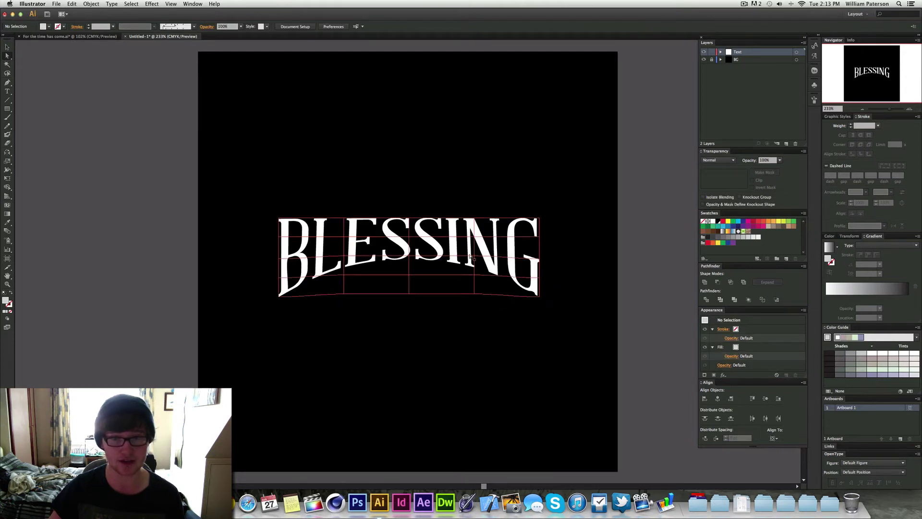
pyautogui.moveTo(393, 325); pyautogui.dragTo(437, 237)
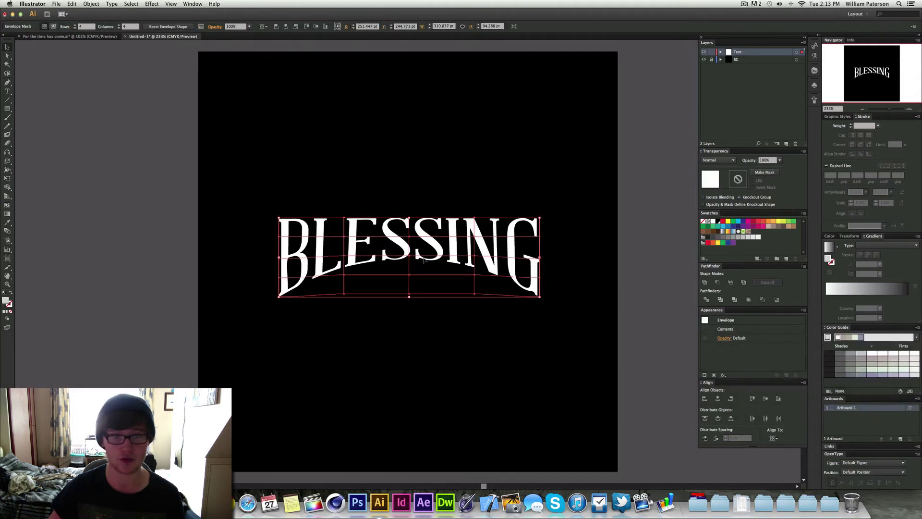
# Nudge an inner BLESSING mesh point under the N and G by about 1.72 pt, undoing stray moves.
pyautogui.press('a')
pyautogui.moveTo(338, 250); pyautogui.dragTo(400, 253)
pyautogui.press('super+z')
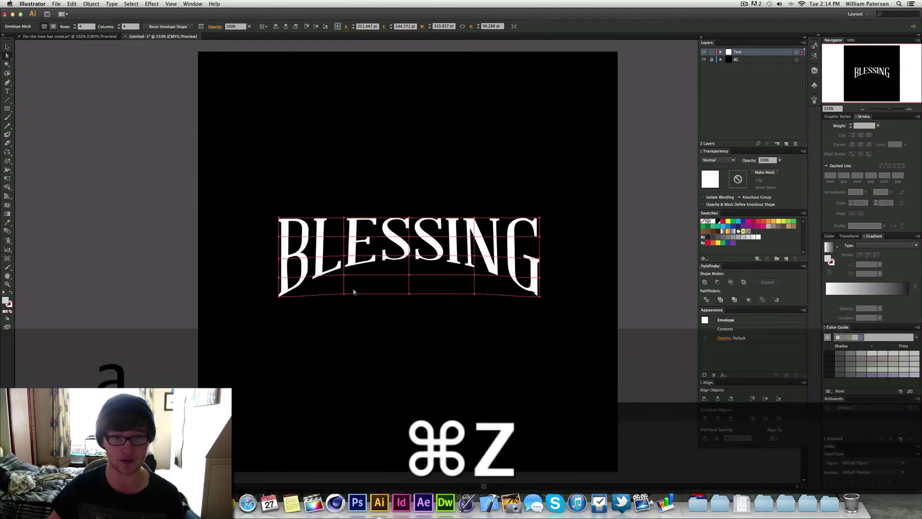
pyautogui.moveTo(339, 250); pyautogui.dragTo(345, 258)
pyautogui.press('super+z')
pyautogui.click(407, 259)
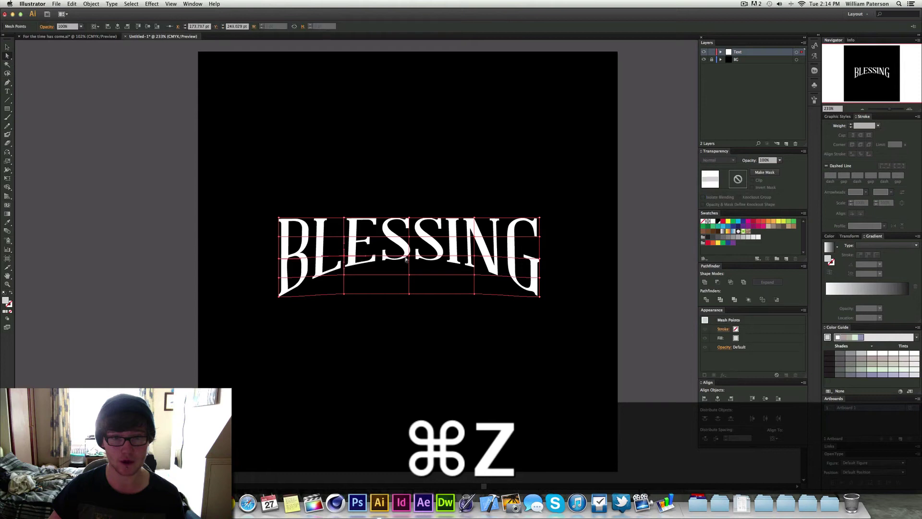
pyautogui.keyDown('shift'); pyautogui.click(474, 259); pyautogui.keyUp('shift')
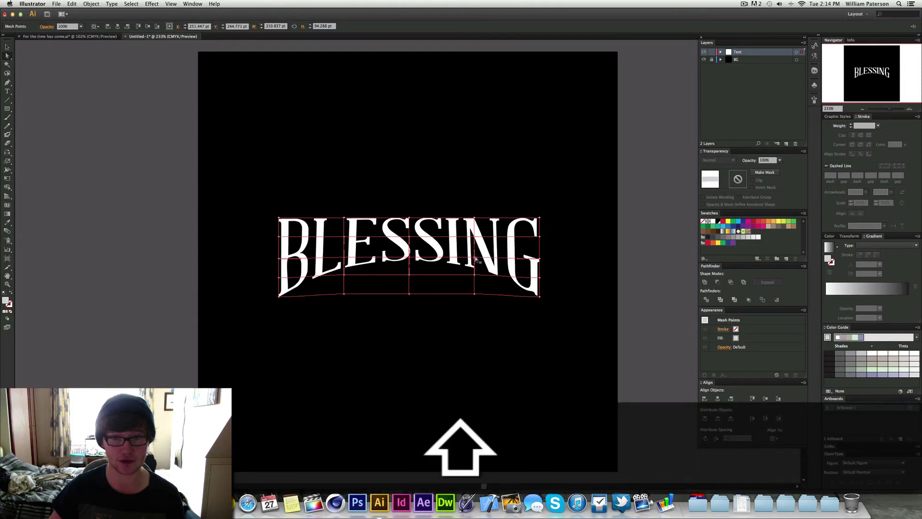
pyautogui.moveTo(475, 260); pyautogui.dragTo(476, 257)
pyautogui.press('super+z')
pyautogui.press('shift')
pyautogui.click(511, 313)
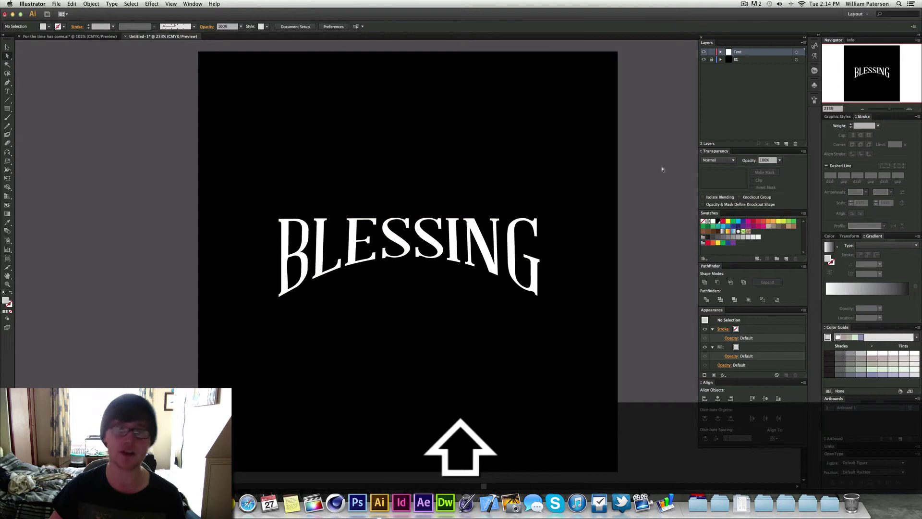
pyautogui.press('v')
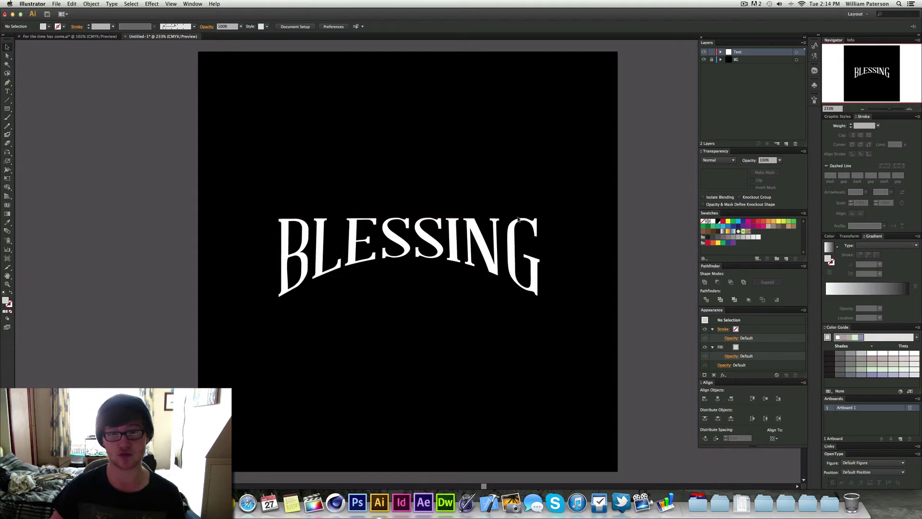
# Move BLESSING into the upper half and Option-drag a copy into the lower half.
pyautogui.press('v')
pyautogui.moveTo(461, 221); pyautogui.dragTo(460, 166)
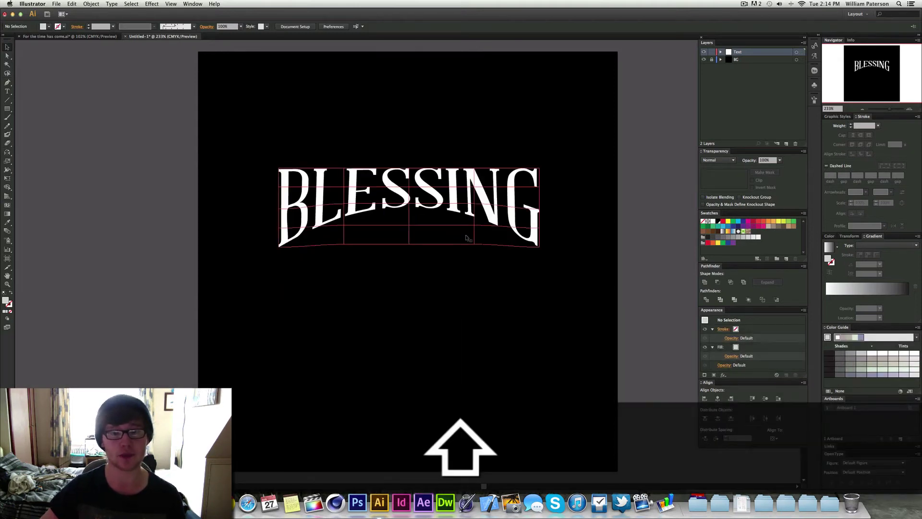
pyautogui.press('t')
pyautogui.press('Escape')
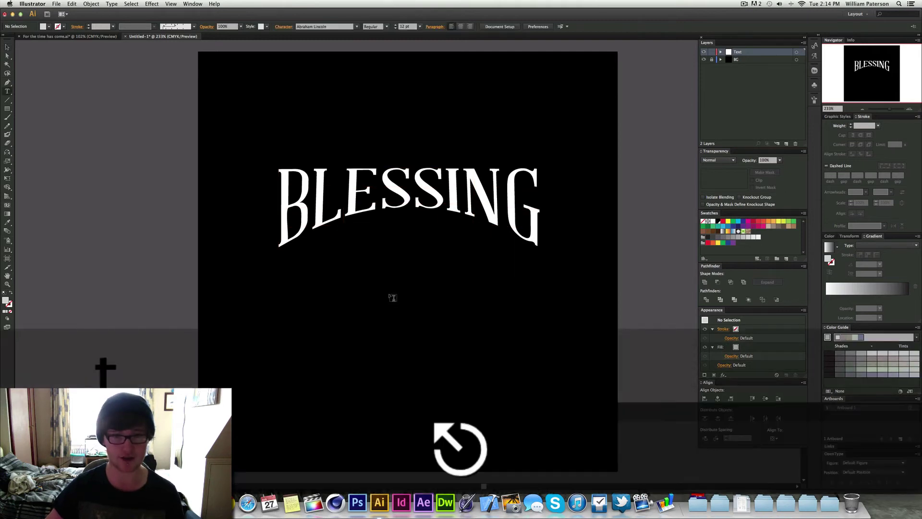
pyautogui.press('v')
pyautogui.moveTo(422, 190); pyautogui.dragTo(427, 340)
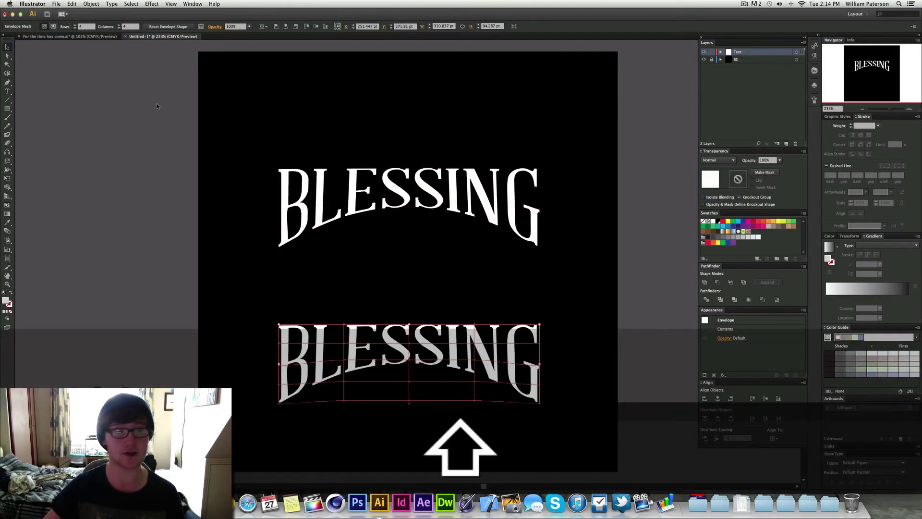
# Reset the copy's envelope shape, change its text to CLASSIC, and align it under BLESSING.
pyautogui.click(168, 26)
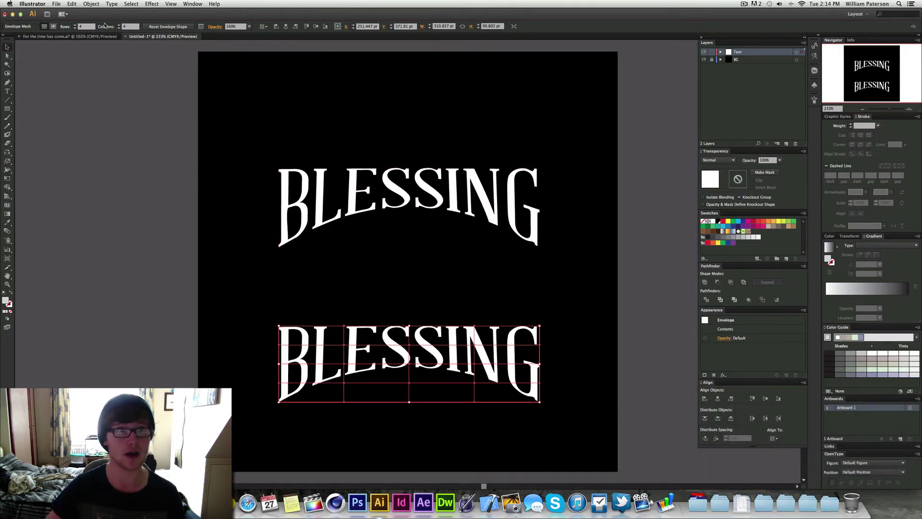
pyautogui.click(54, 26)
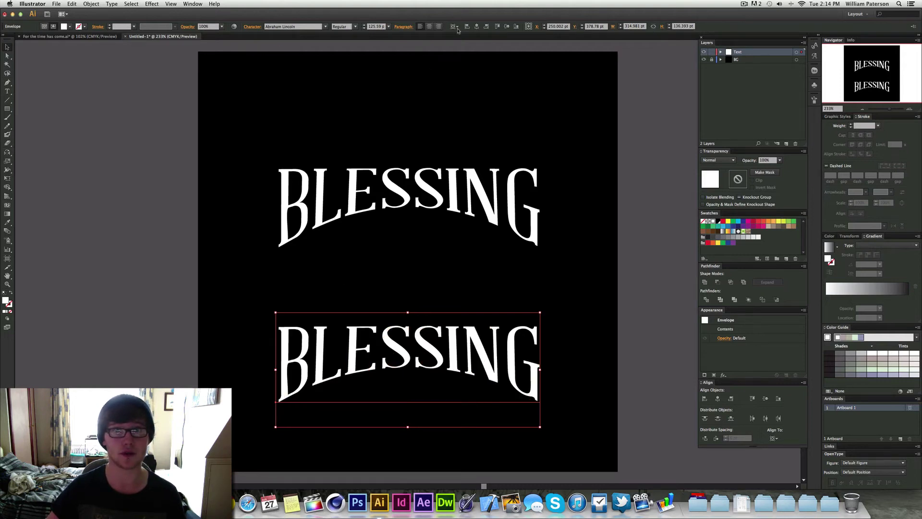
pyautogui.press('a')
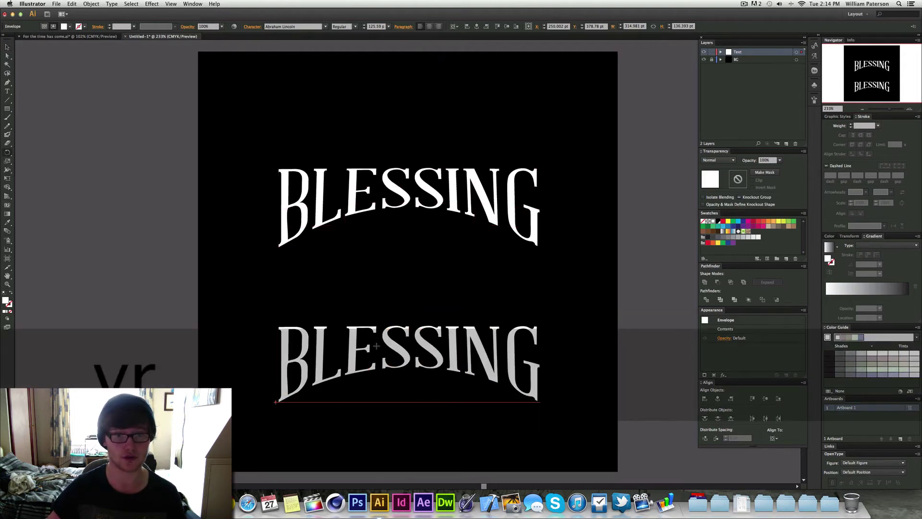
pyautogui.press('t')
pyautogui.click(370, 339)
pyautogui.press('super+a')
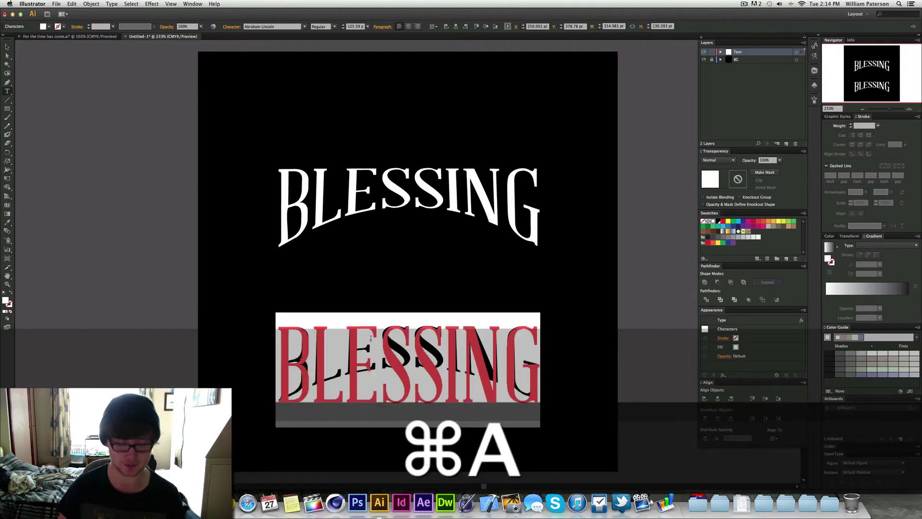
pyautogui.write('CLASSIC')
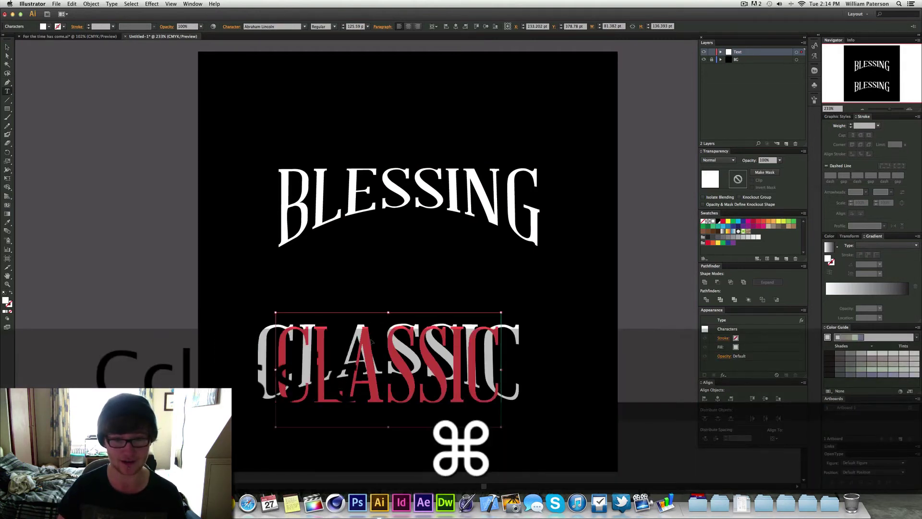
pyautogui.press('super+Return')
pyautogui.moveTo(373, 343); pyautogui.dragTo(396, 343)
pyautogui.moveTo(492, 351); pyautogui.dragTo(483, 338)
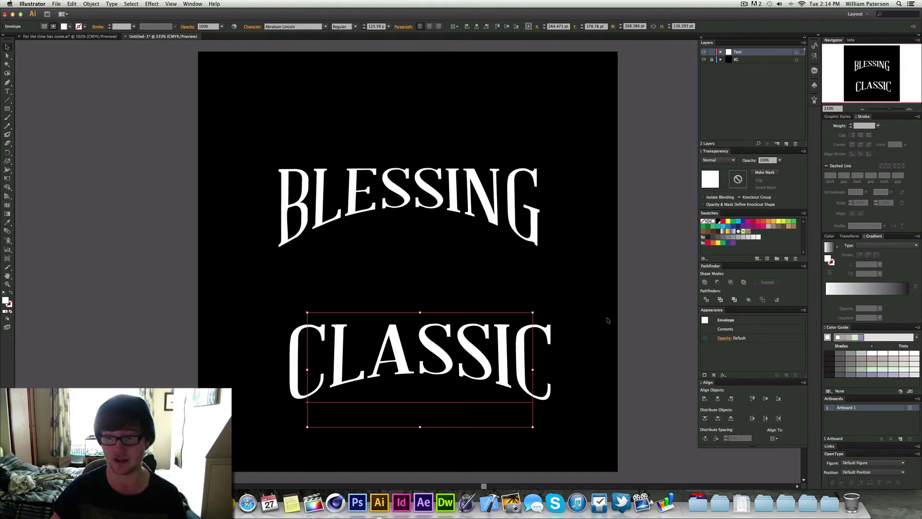
# Inspect CLASSIC's Arc Lower warp settings from the Appearance panel, then reselect the CLASSIC envelope.
pyautogui.click(728, 323)
pyautogui.doubleClick(728, 331)
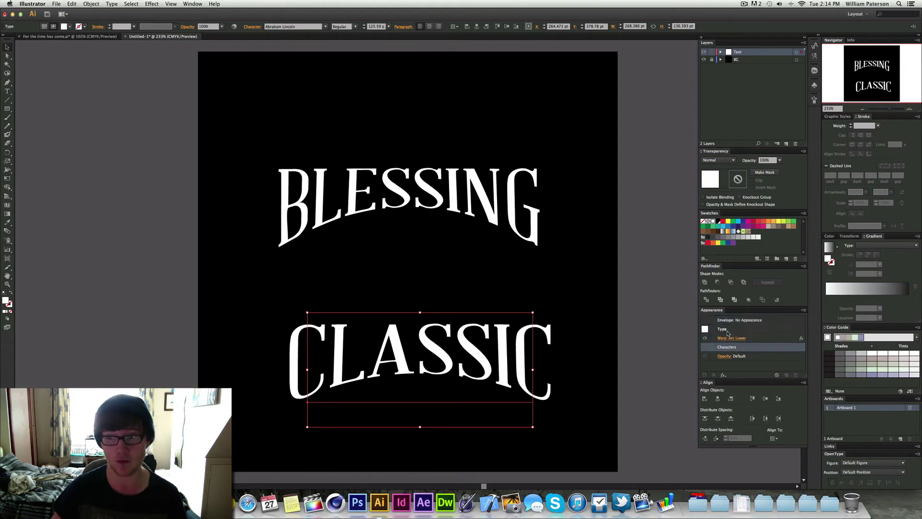
pyautogui.click(742, 338)
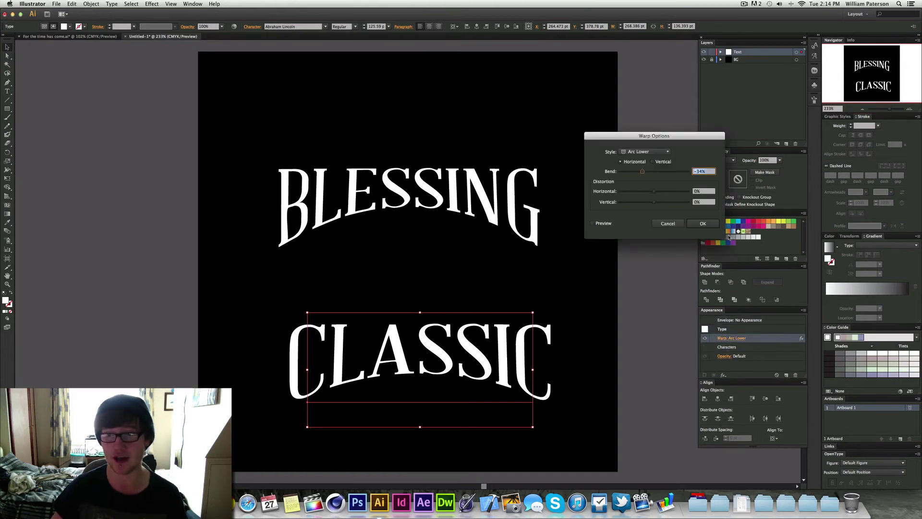
pyautogui.click(671, 224)
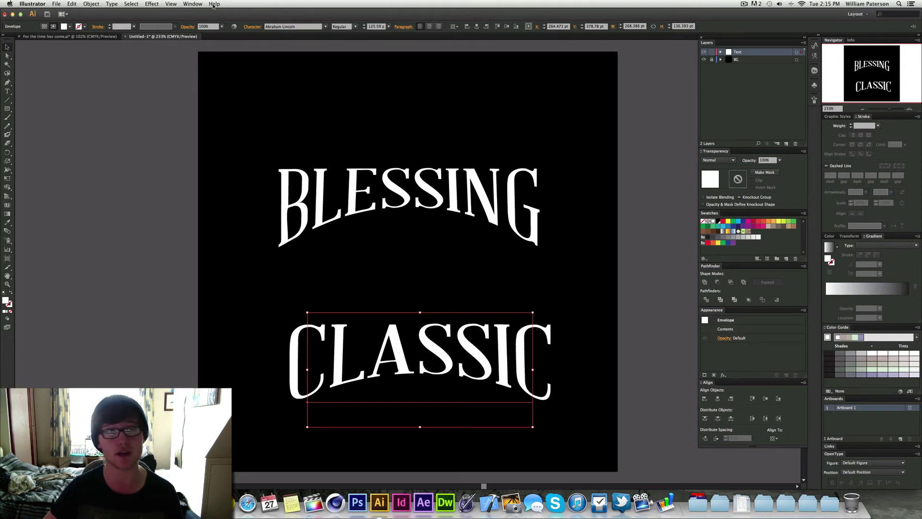
pyautogui.click(193, 4)
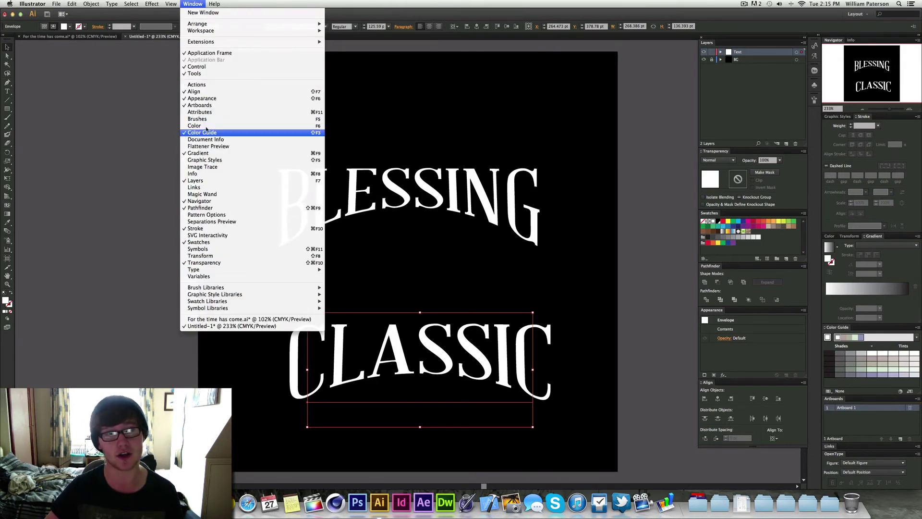
pyautogui.press('Escape')
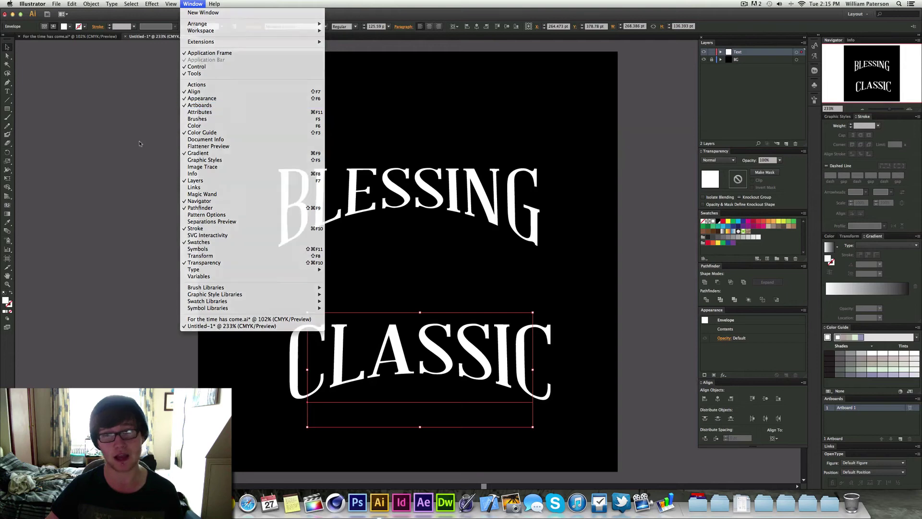
pyautogui.click(580, 363)
pyautogui.moveTo(597, 330); pyautogui.dragTo(413, 397)
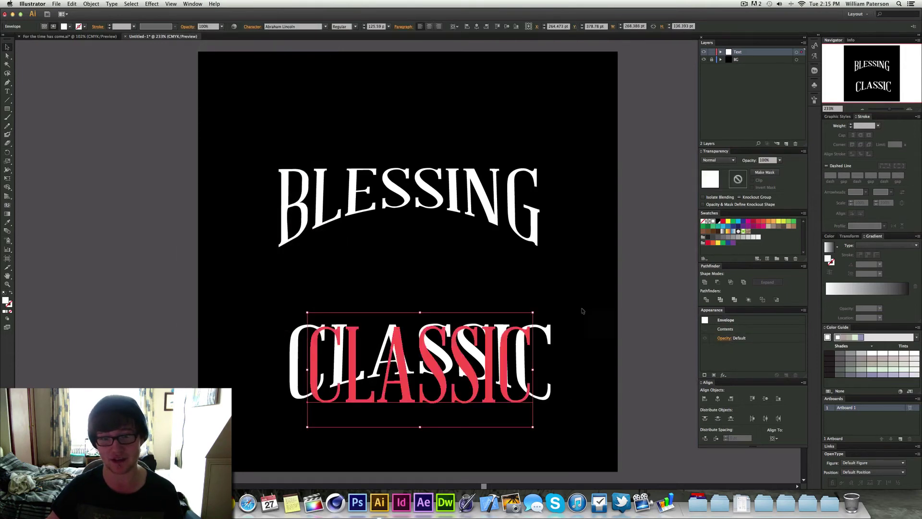
pyautogui.moveTo(594, 306); pyautogui.dragTo(496, 401)
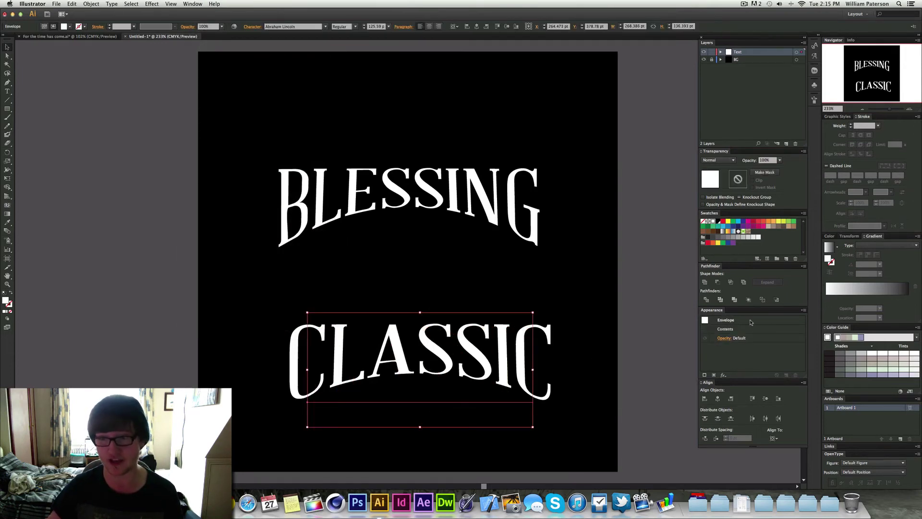
# Change CLASSIC's warp style to Arc Upper in Warp Options, with Preview on, and apply it.
pyautogui.doubleClick(725, 330)
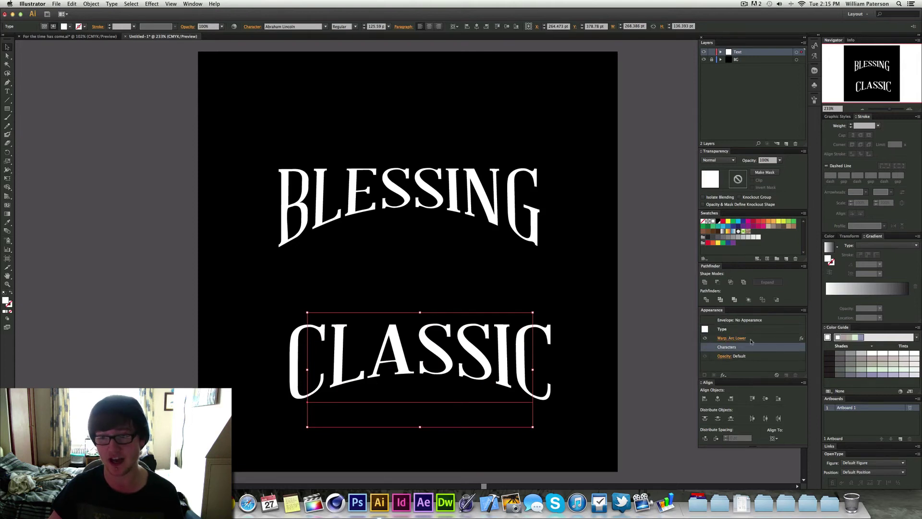
pyautogui.click(742, 339)
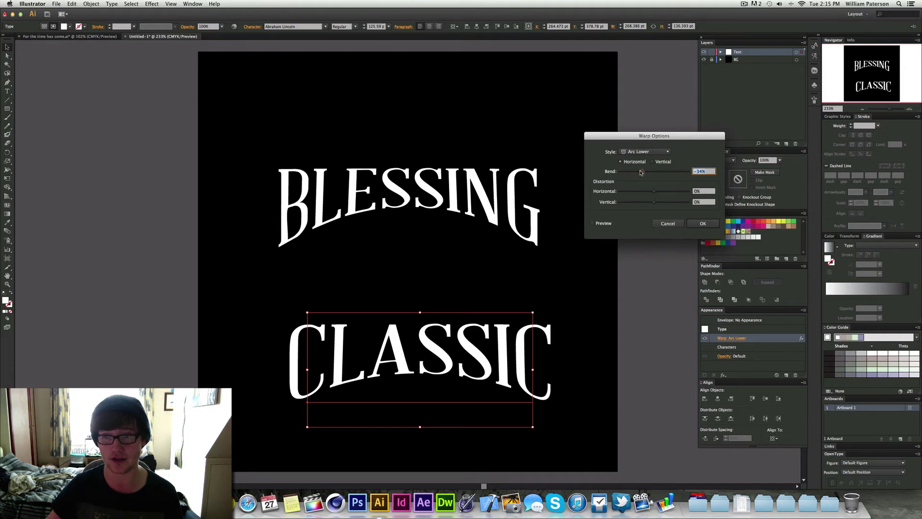
pyautogui.click(649, 151)
pyautogui.click(647, 175)
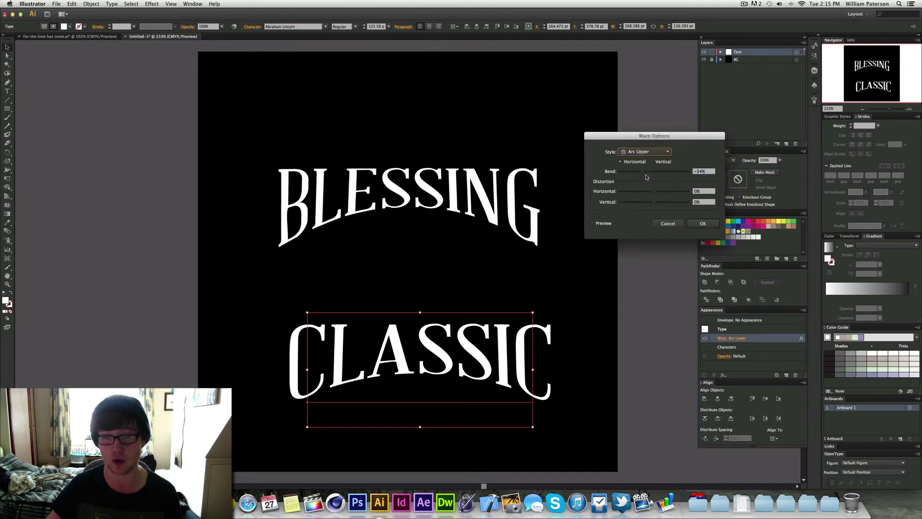
pyautogui.click(592, 223)
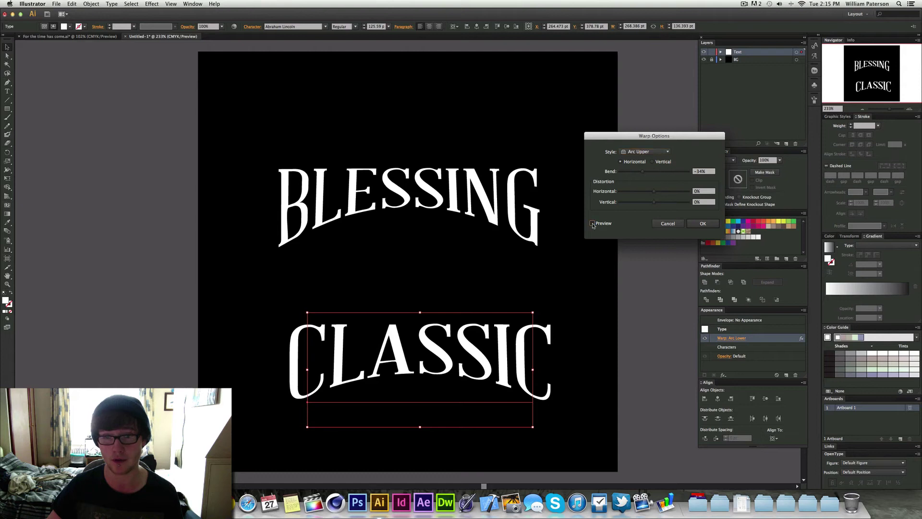
pyautogui.click(703, 223)
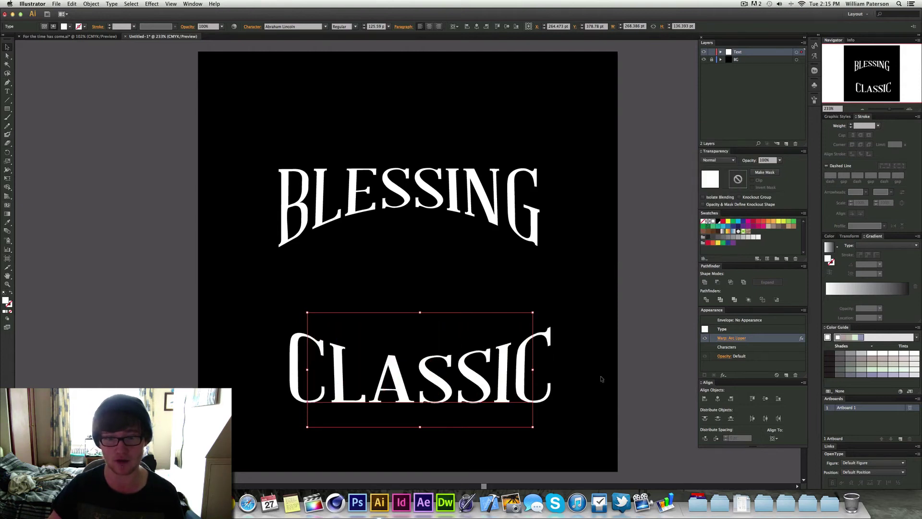
# Replace the lower envelope's text CLASSIC with 'Blessing' and reselect the lower envelope.
pyautogui.doubleClick(444, 392)
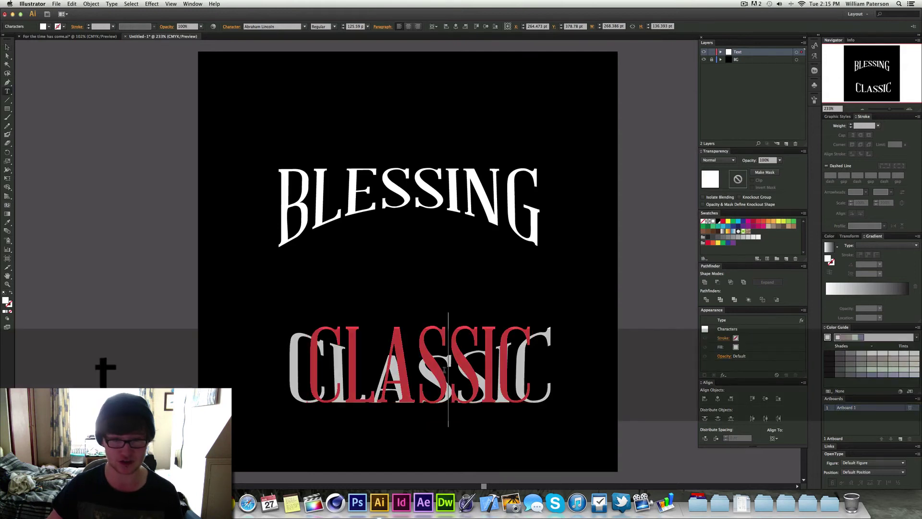
pyautogui.press('cmd+a')
pyautogui.write('Bles')
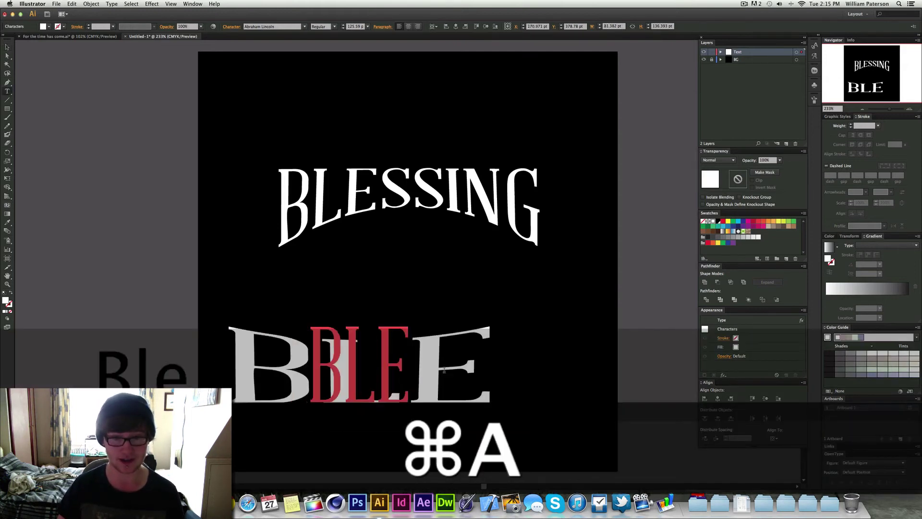
pyautogui.write('sing')
pyautogui.press('super+Return')
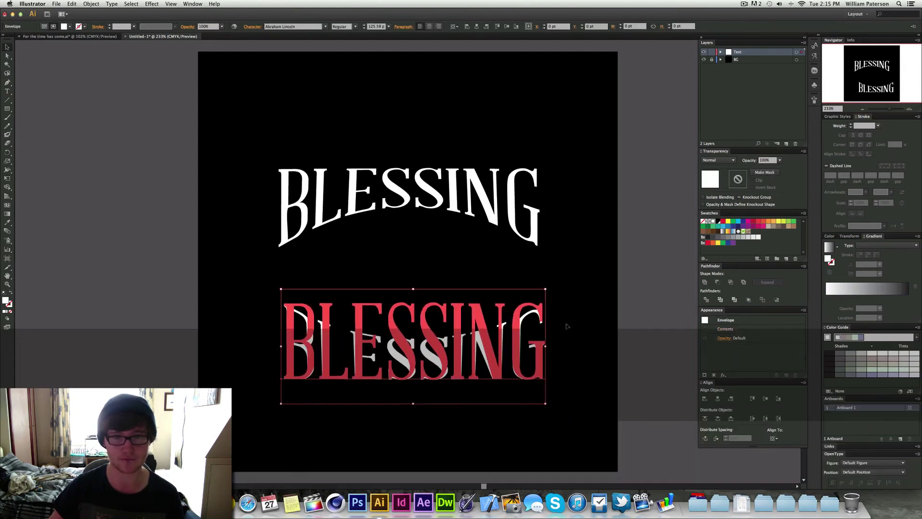
pyautogui.click(452, 192)
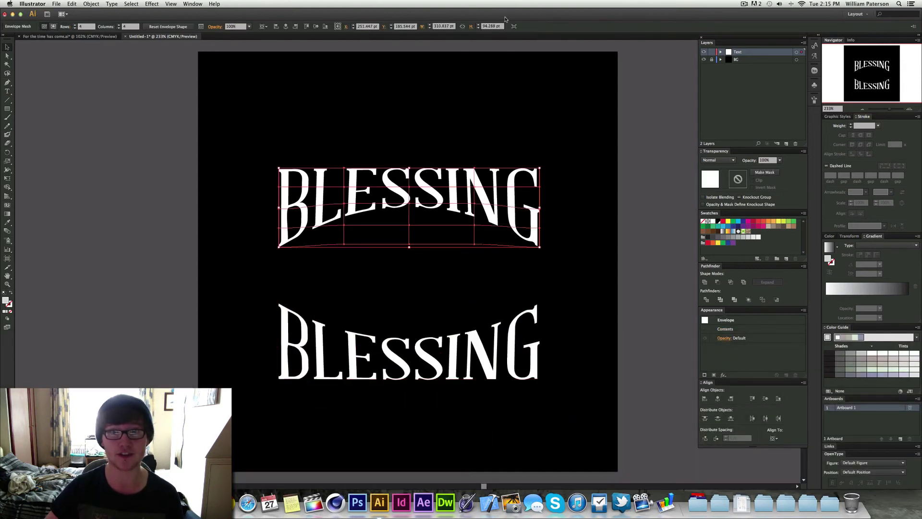
pyautogui.press('v')
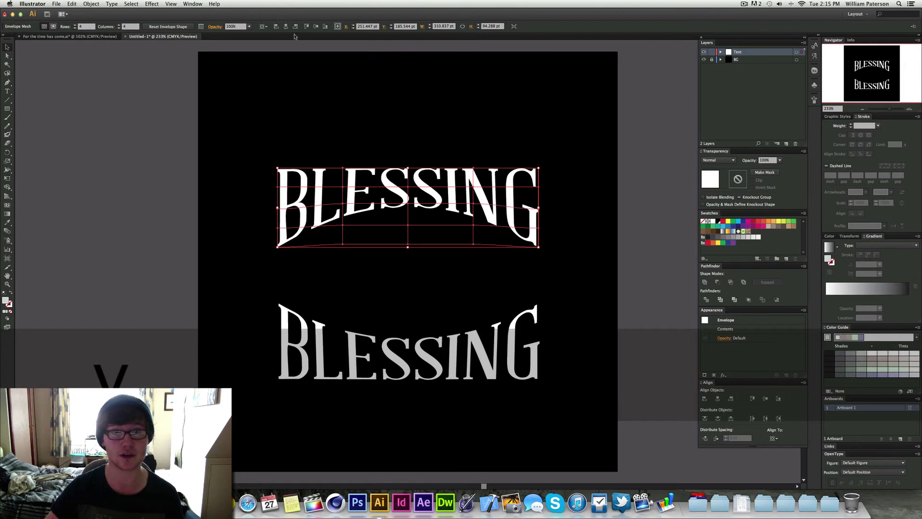
pyautogui.click(439, 182)
pyautogui.click(434, 374)
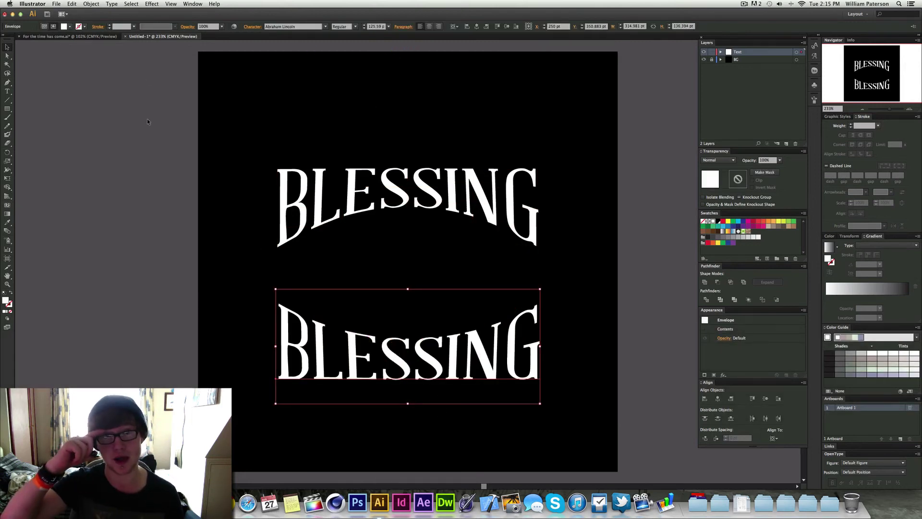
# Marquee-select the lower BLESSING's left and right edge mesh points and raise the top-right point slightly.
pyautogui.click(44, 27)
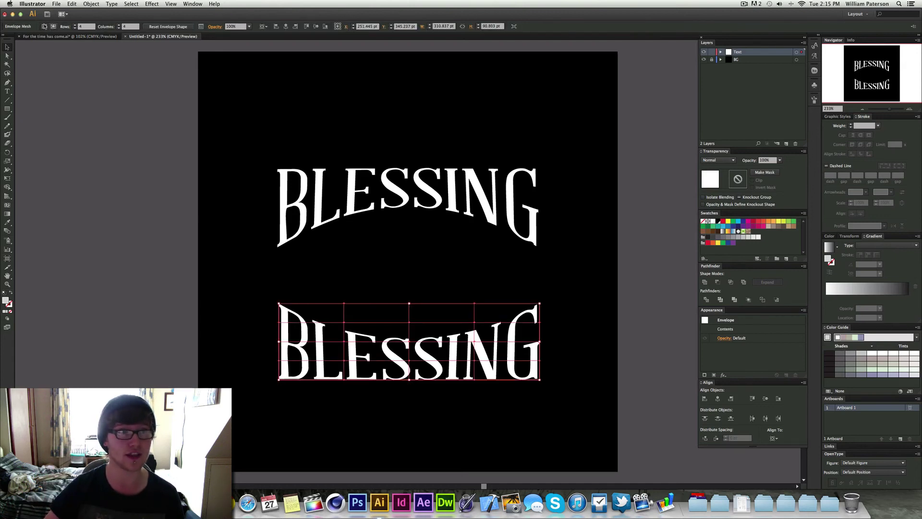
pyautogui.click(45, 27)
pyautogui.click(44, 27)
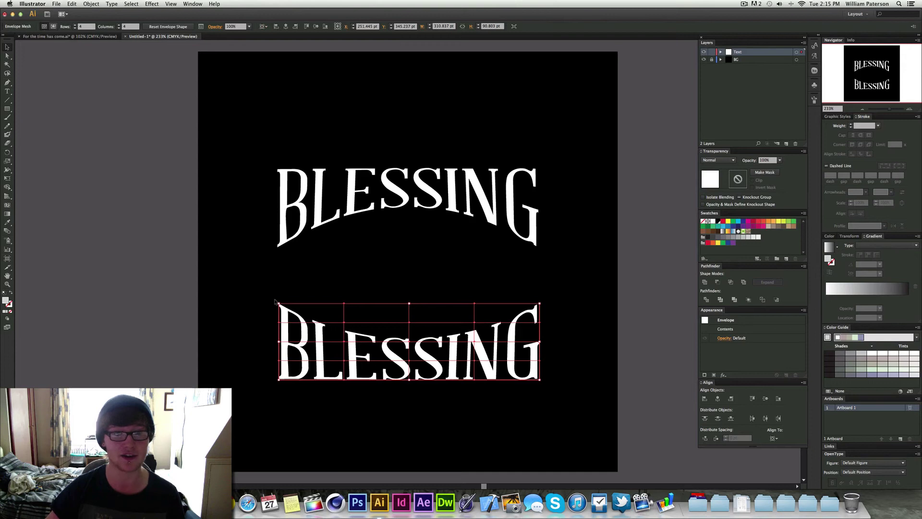
pyautogui.moveTo(275, 293); pyautogui.dragTo(287, 350)
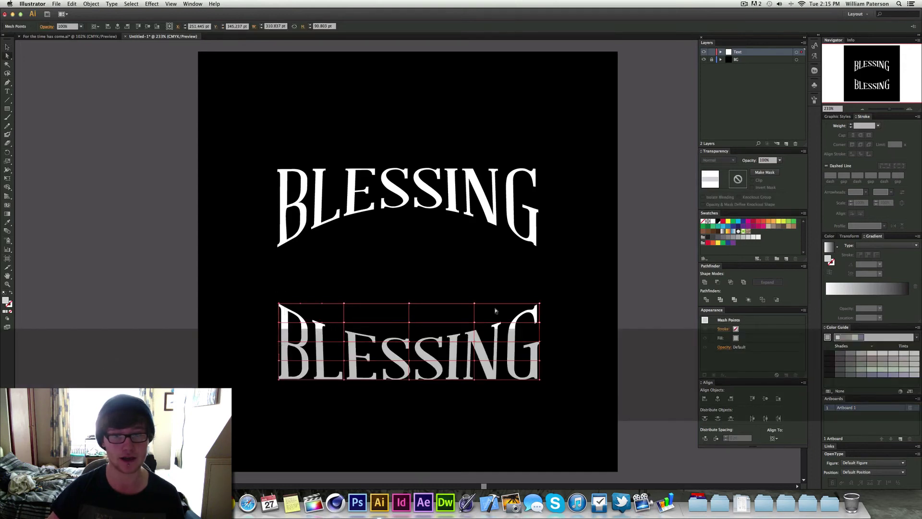
pyautogui.moveTo(534, 294); pyautogui.dragTo(555, 347)
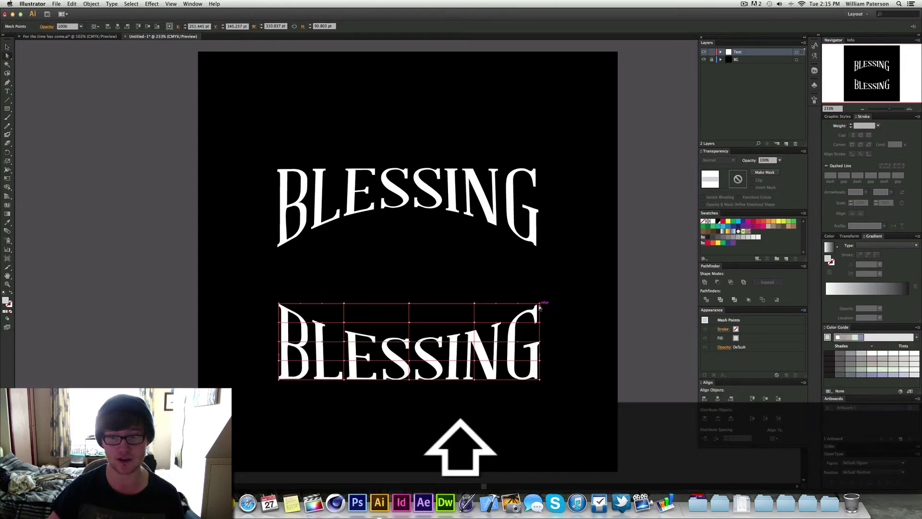
pyautogui.moveTo(540, 303); pyautogui.dragTo(539, 295)
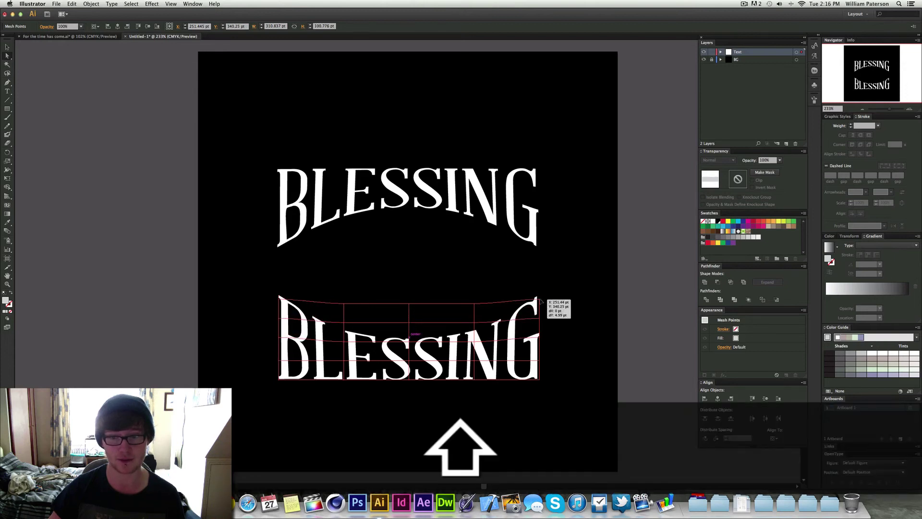
pyautogui.click(549, 300)
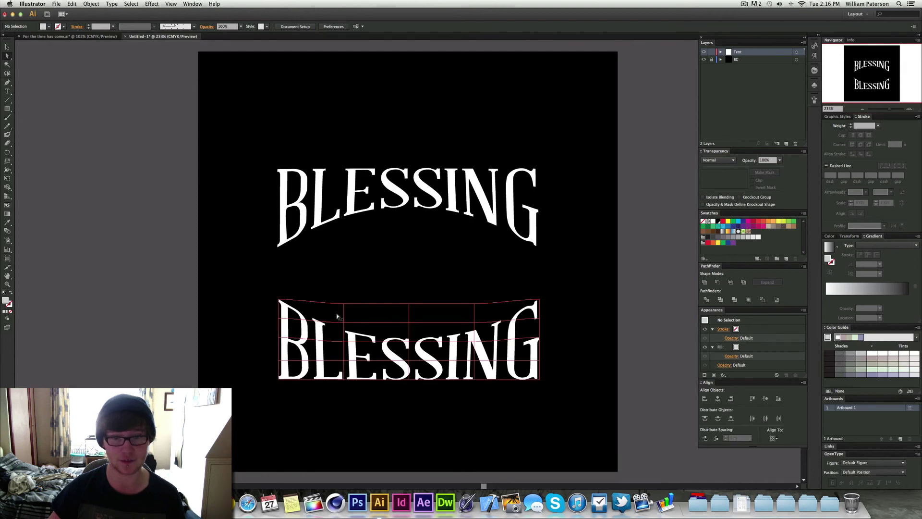
# Try distorting the B, undo the heavier mesh edits, and select the upper envelope.
pyautogui.moveTo(344, 321); pyautogui.dragTo(387, 303)
pyautogui.press('super+z')
pyautogui.press('super+z')
pyautogui.press('super+z')
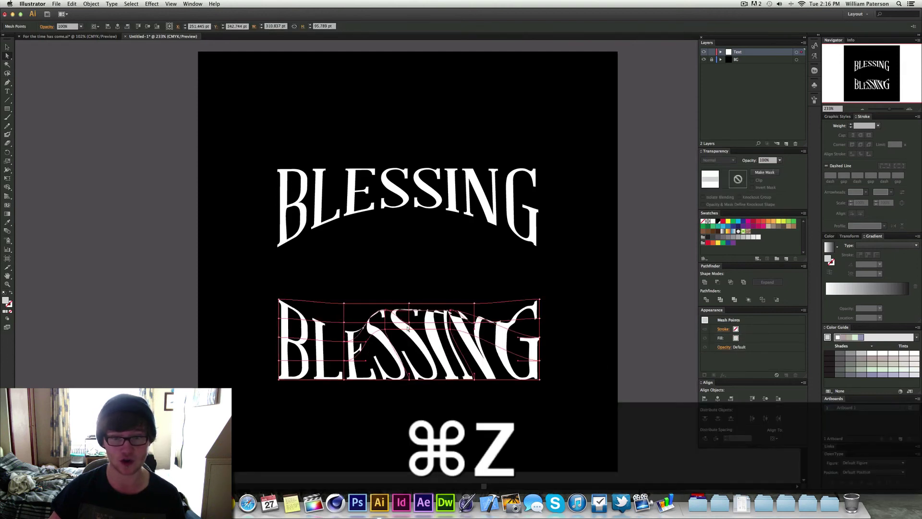
pyautogui.press('super+z')
pyautogui.press('super+z')
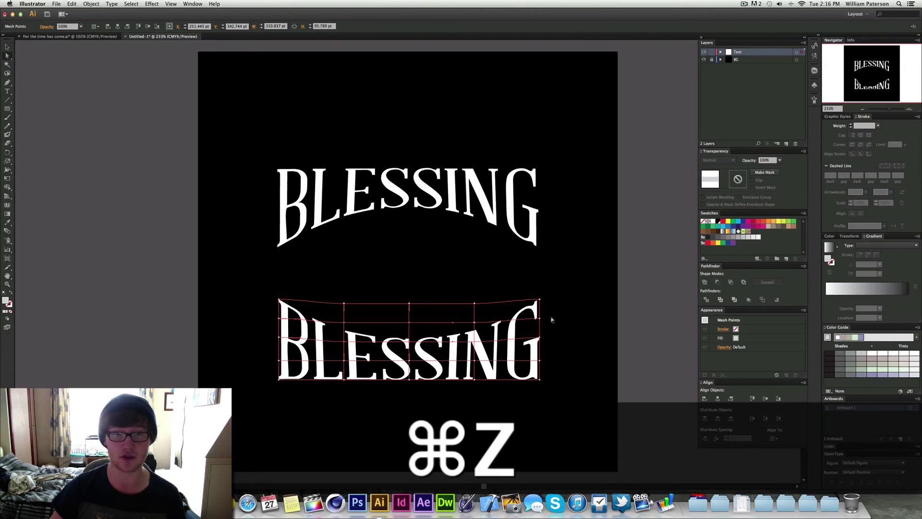
pyautogui.click(572, 294)
pyautogui.press('super+z')
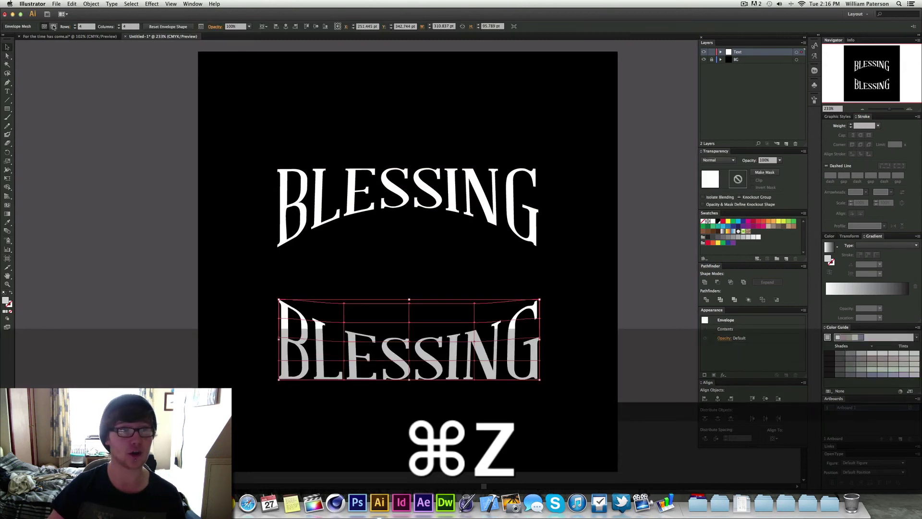
pyautogui.click(279, 207)
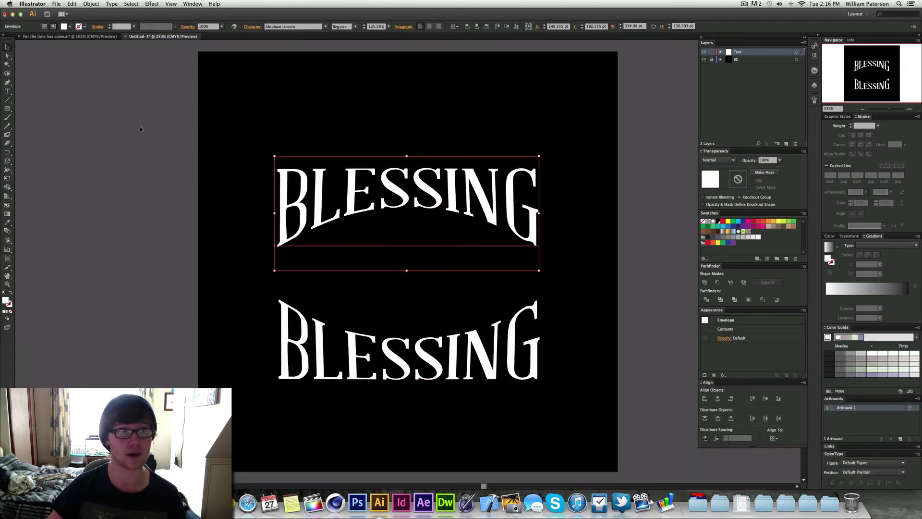
# Restore the lower word's mesh change, then group both BLESSING words and create outlines.
pyautogui.click(597, 247)
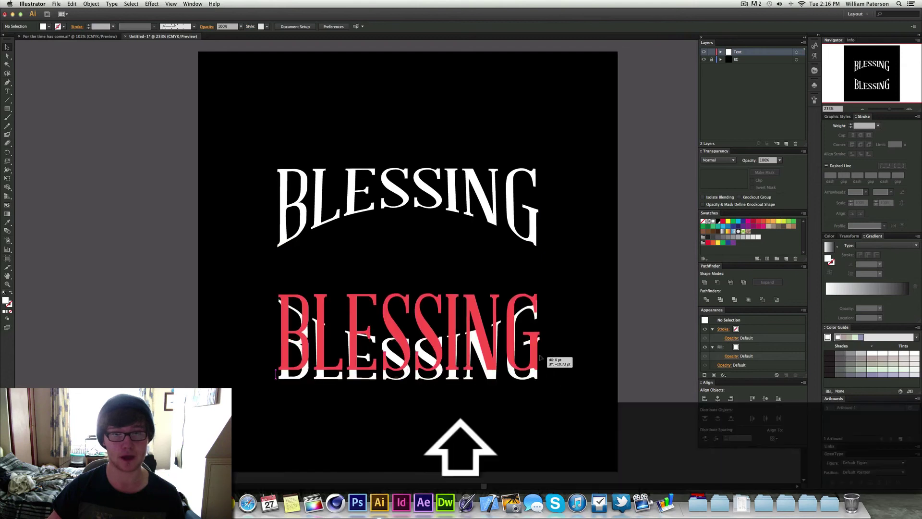
pyautogui.press('super+shift+z')
pyautogui.press('super+shift+z')
pyautogui.click(576, 229)
pyautogui.moveTo(583, 184); pyautogui.dragTo(504, 334)
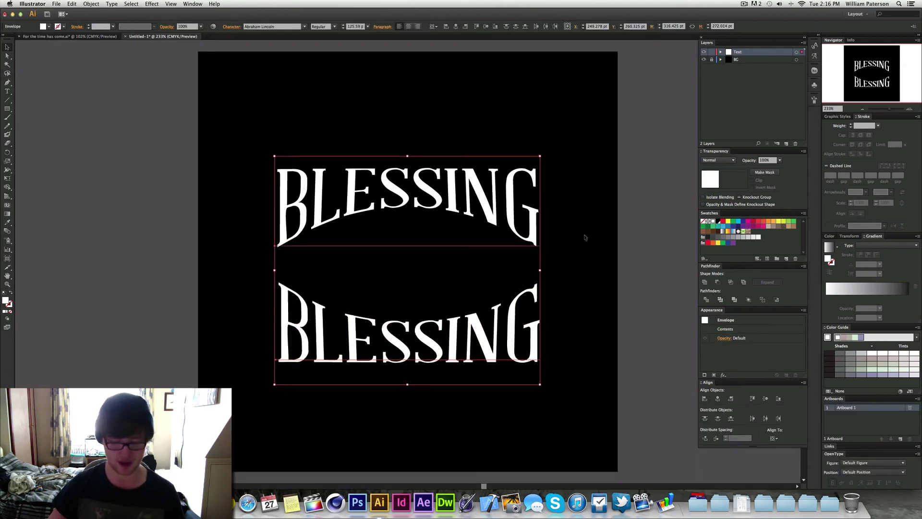
pyautogui.press('super+g')
pyautogui.press('super+shift+o')
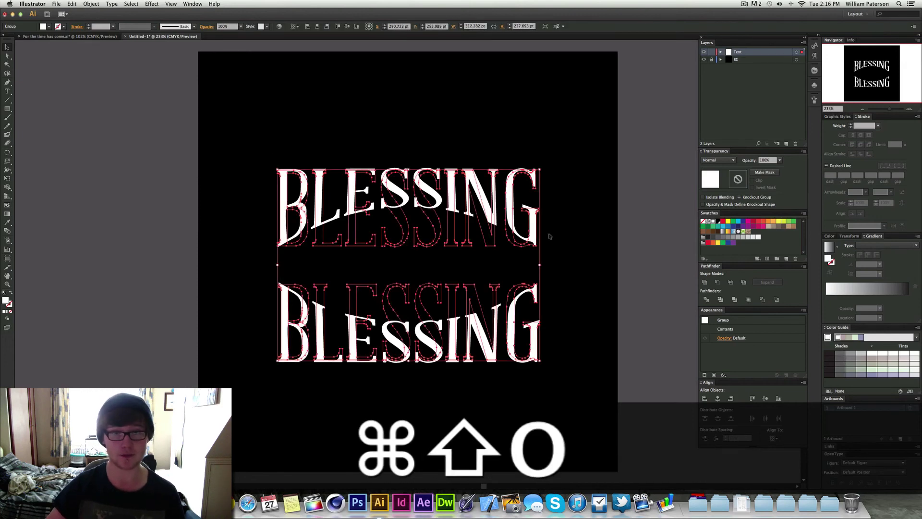
# Expand the envelopes with Object > Expand and nudge the BLESSING group down on the artboard.
pyautogui.click(91, 4)
pyautogui.click(110, 85)
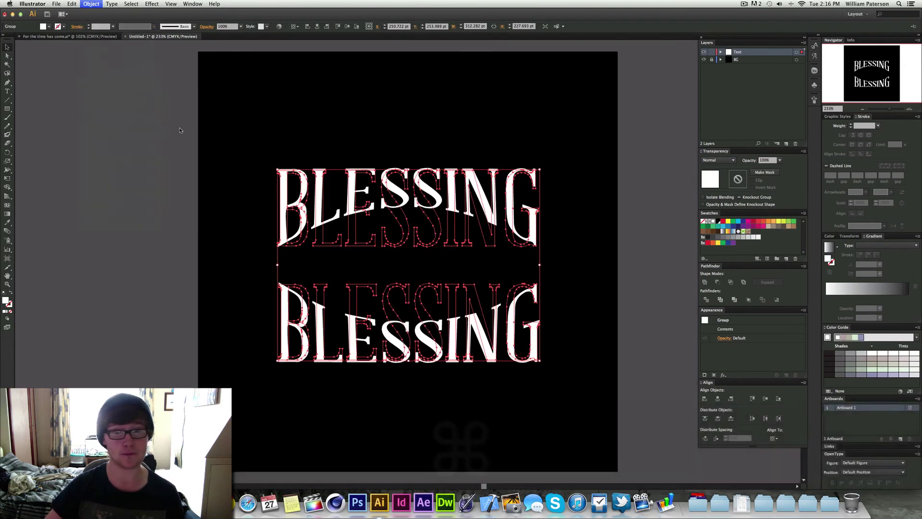
pyautogui.click(547, 142)
pyautogui.moveTo(500, 206); pyautogui.dragTo(499, 213)
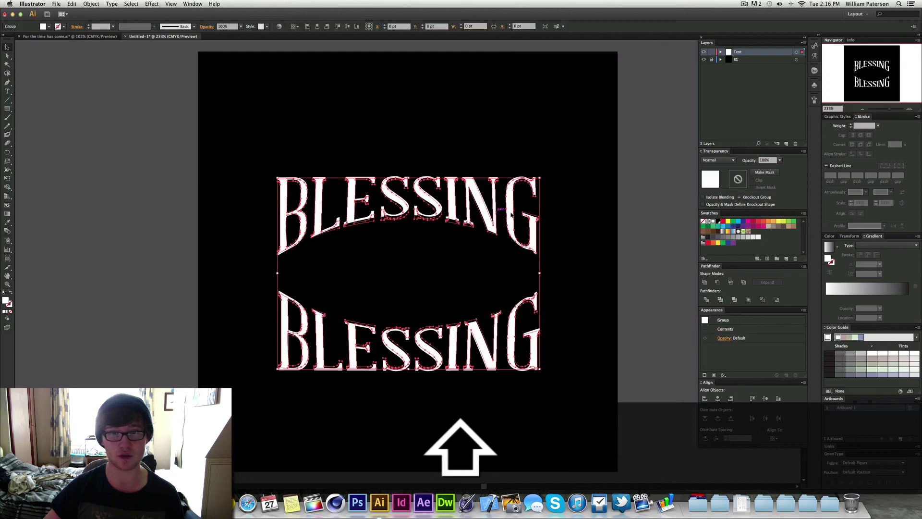
pyautogui.moveTo(576, 212); pyautogui.dragTo(486, 241)
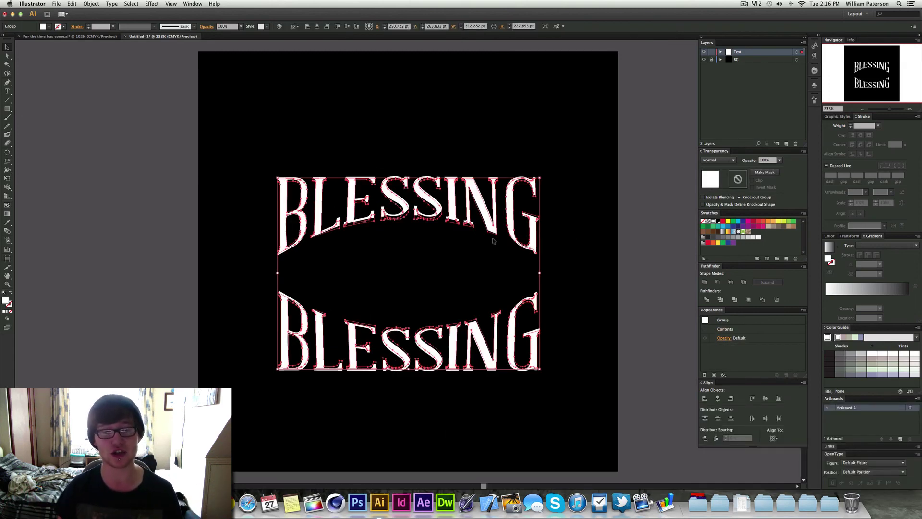
pyautogui.moveTo(576, 274); pyautogui.dragTo(504, 330)
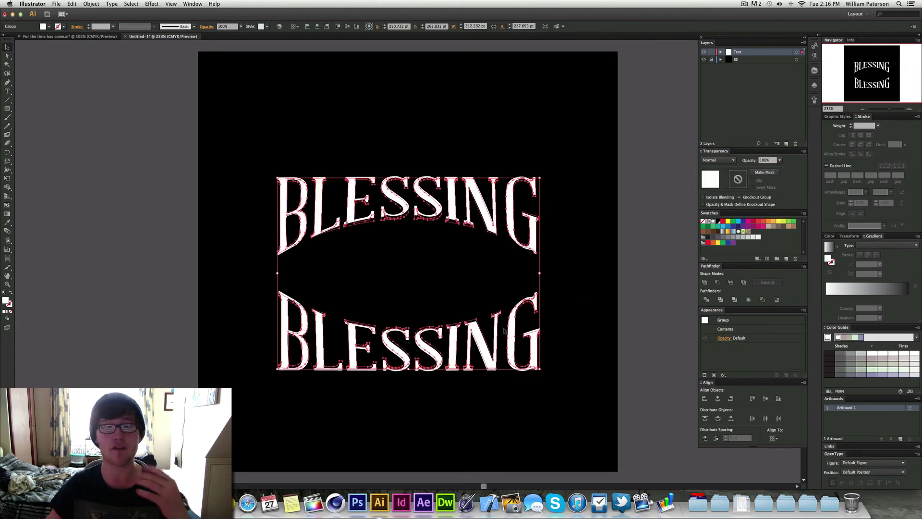
pyautogui.click(104, 36)
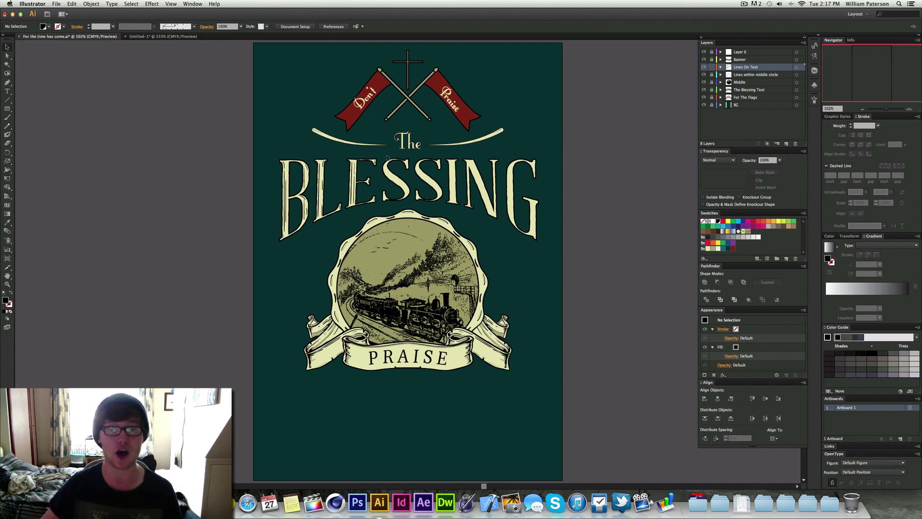
pyautogui.click(308, 216)
pyautogui.click(300, 345)
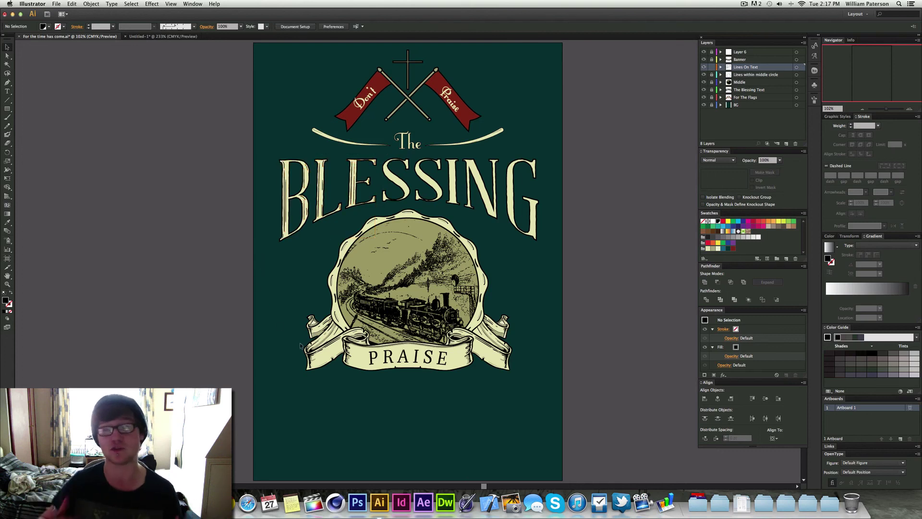